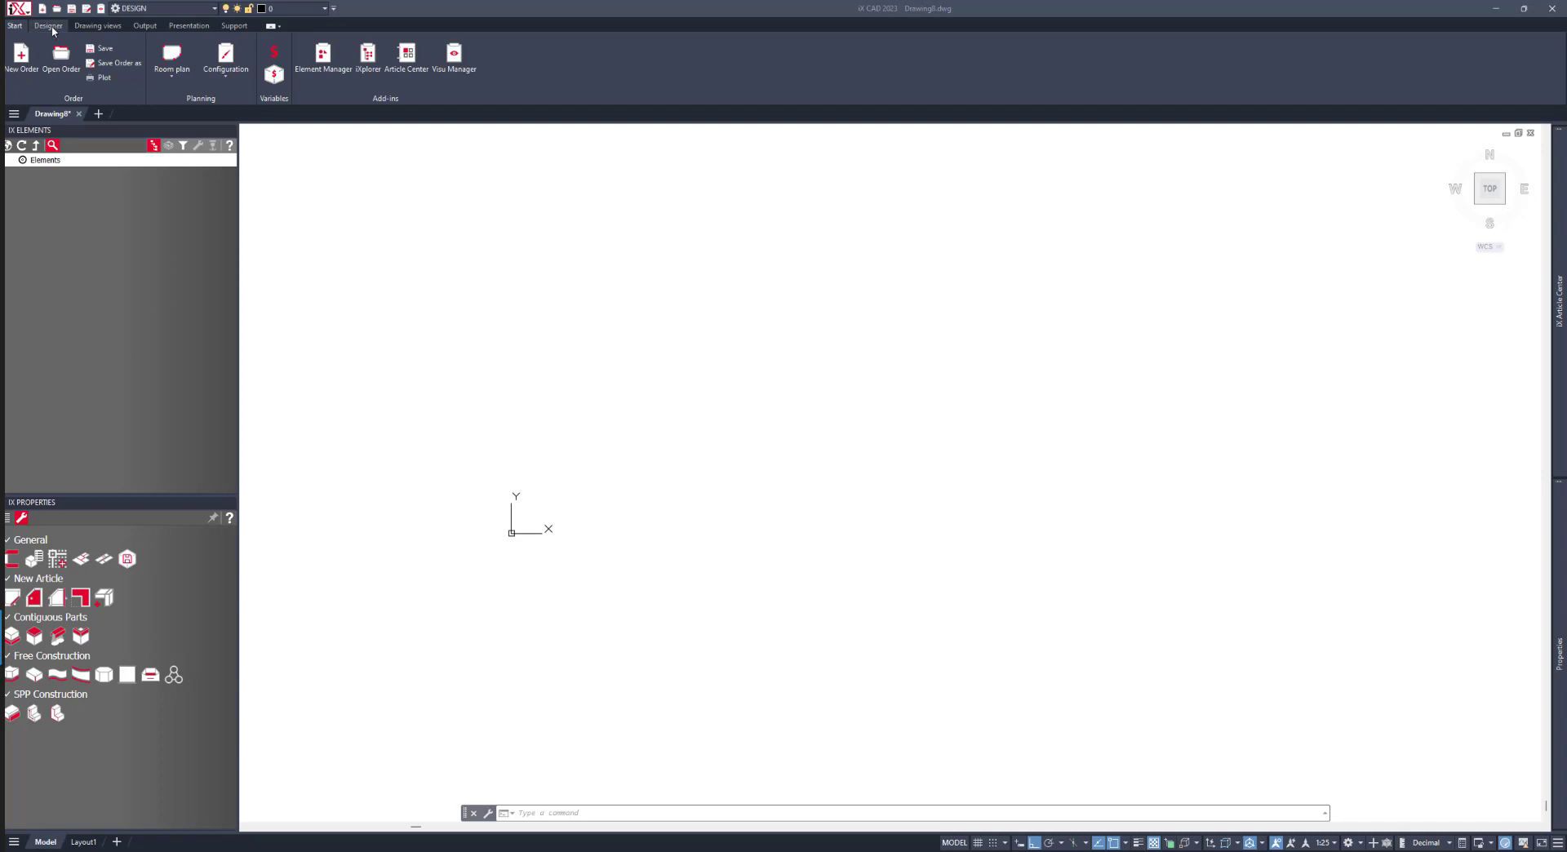
Insert a new cabinet article 900 high, 1350 wide and 450 deep, and place it in the drawing.
{"action": "left_click", "coordinate": [48, 26]}
{"action": "left_click", "coordinate": [36, 55]}
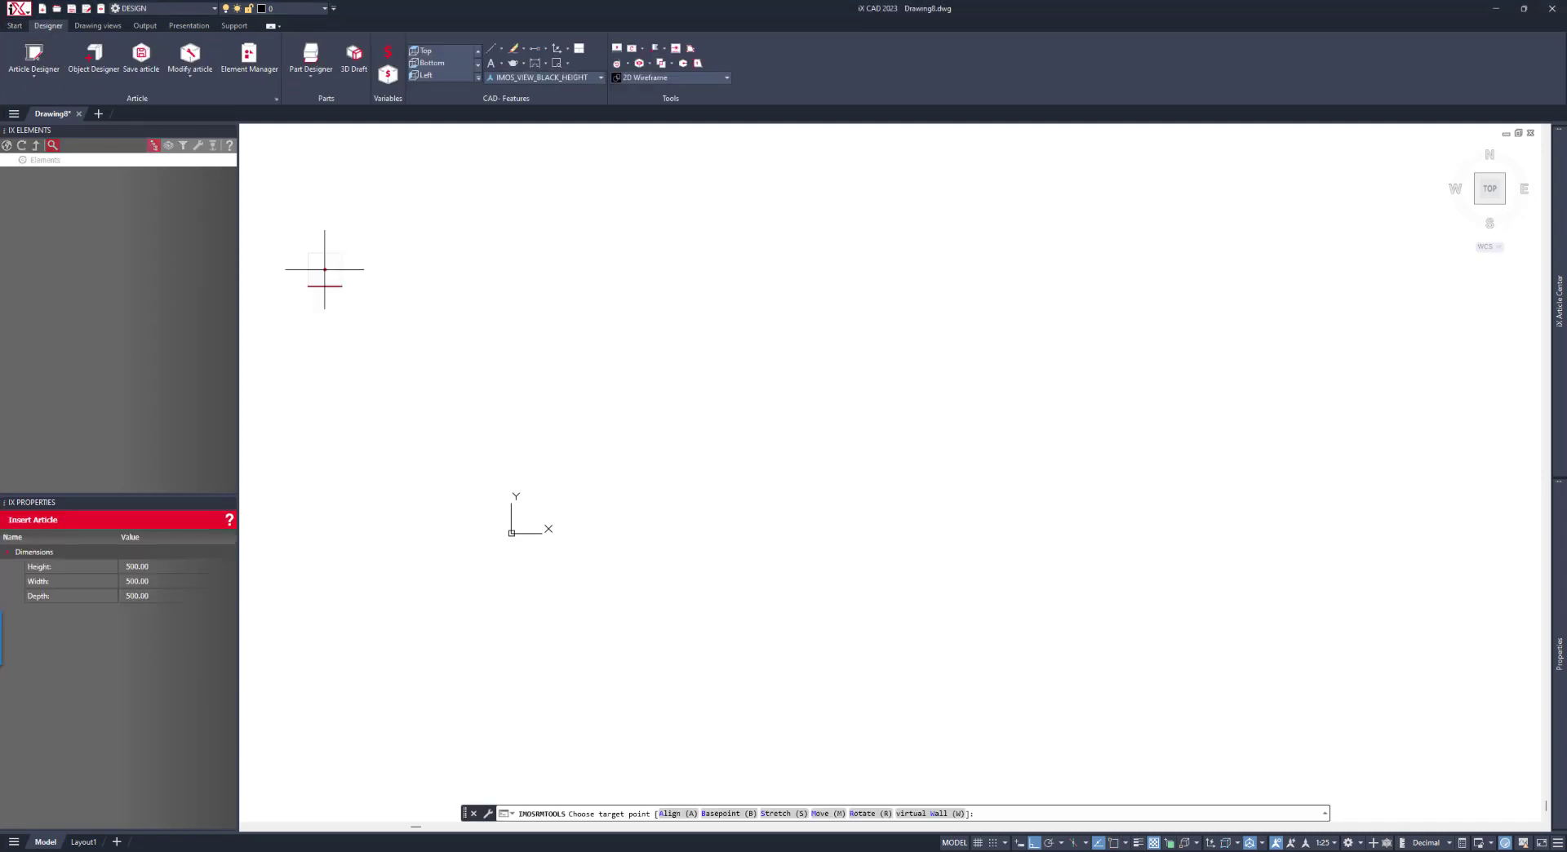
{"action": "left_click", "coordinate": [176, 569]}
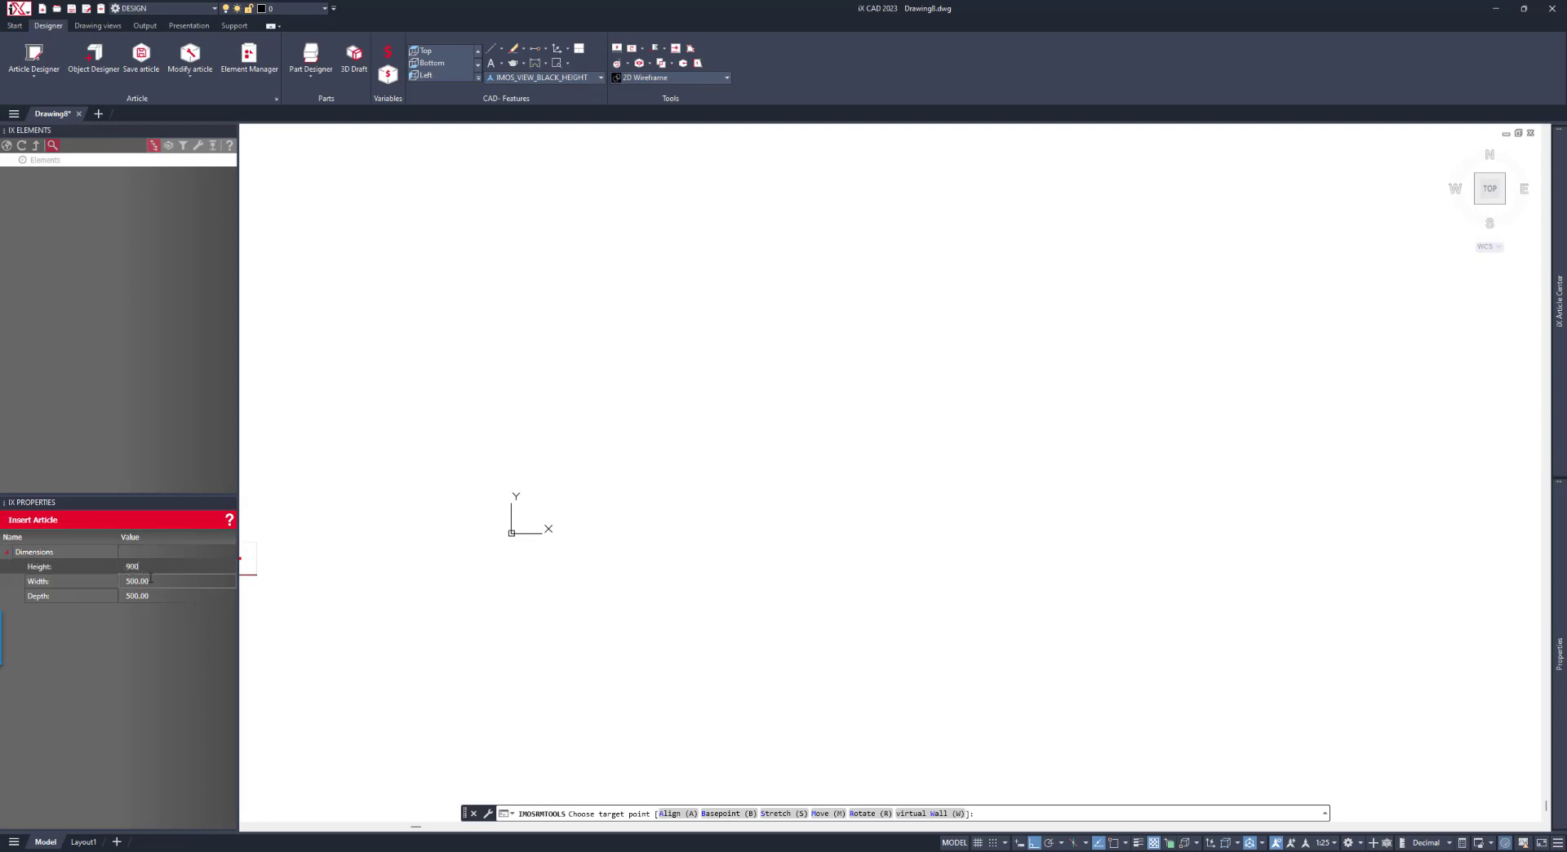
{"action": "left_click", "coordinate": [150, 578]}
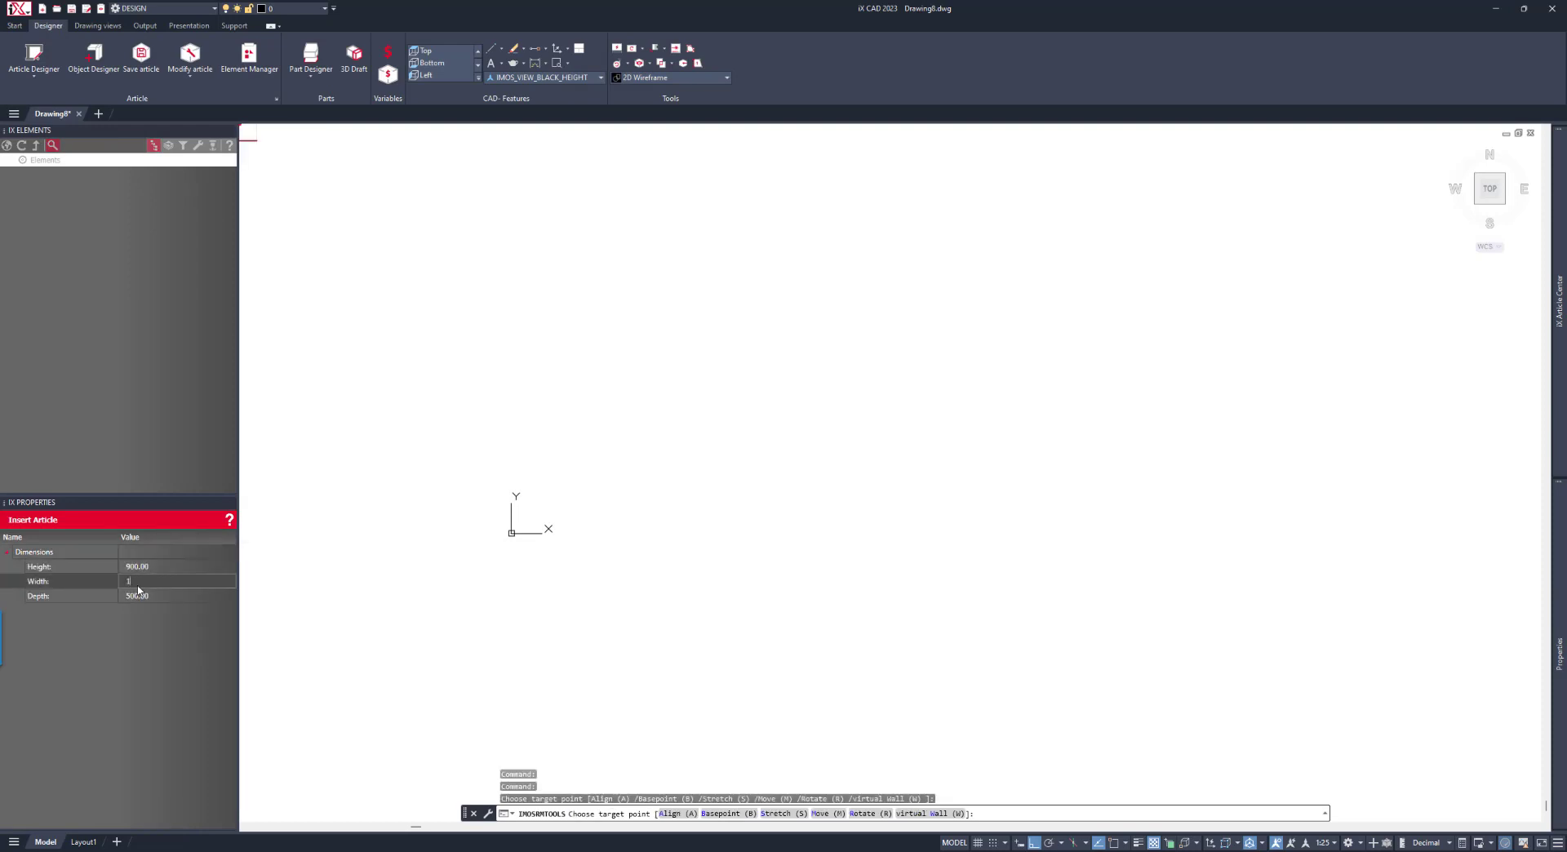
{"action": "type", "text": "1350"}
{"action": "left_click", "coordinate": [162, 593]}
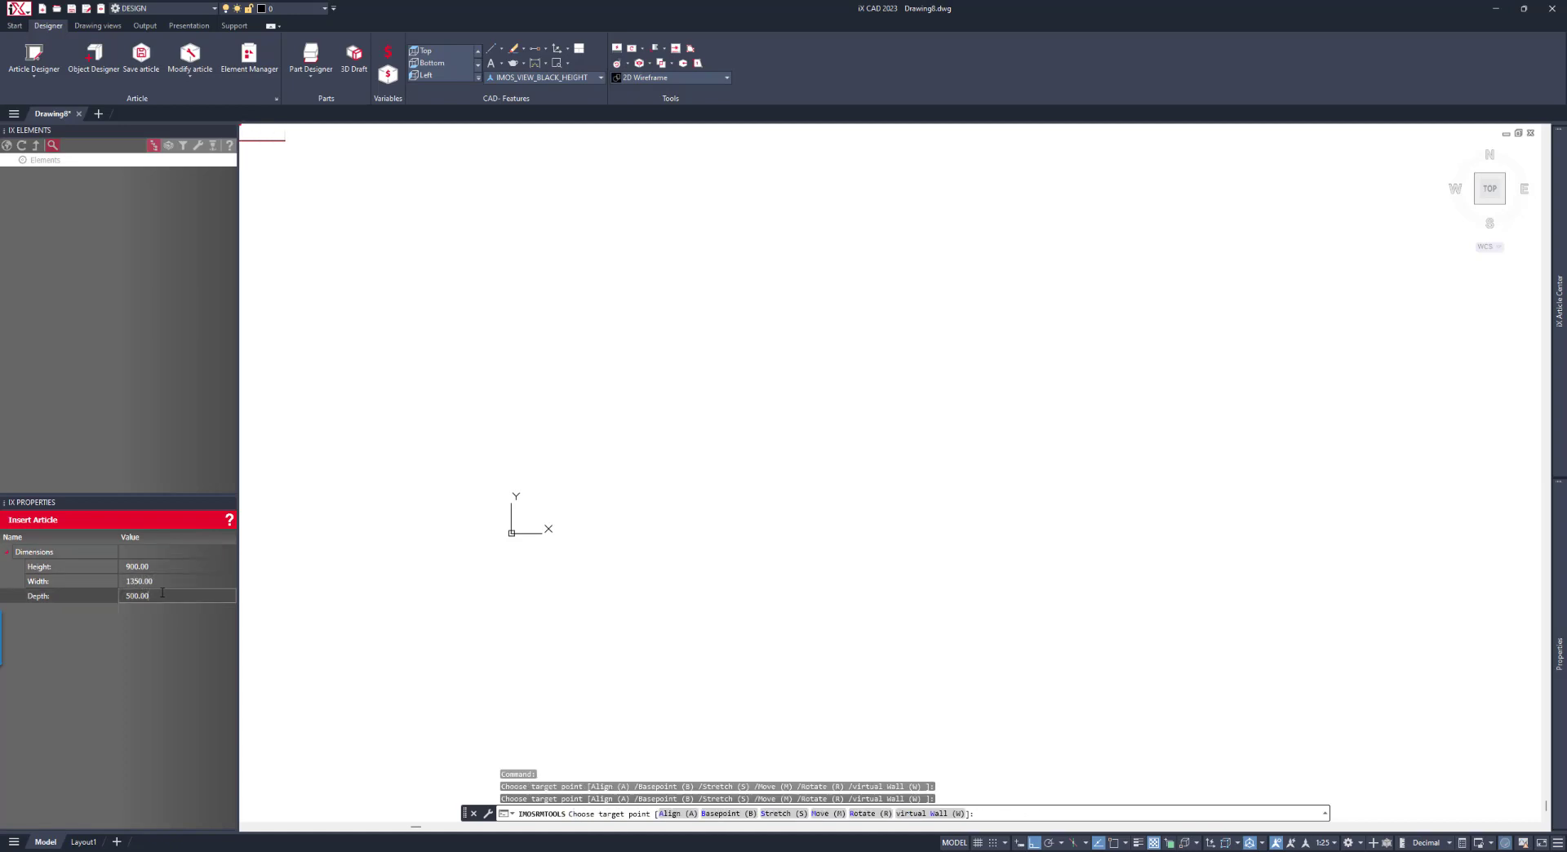
{"action": "key", "text": "Return"}
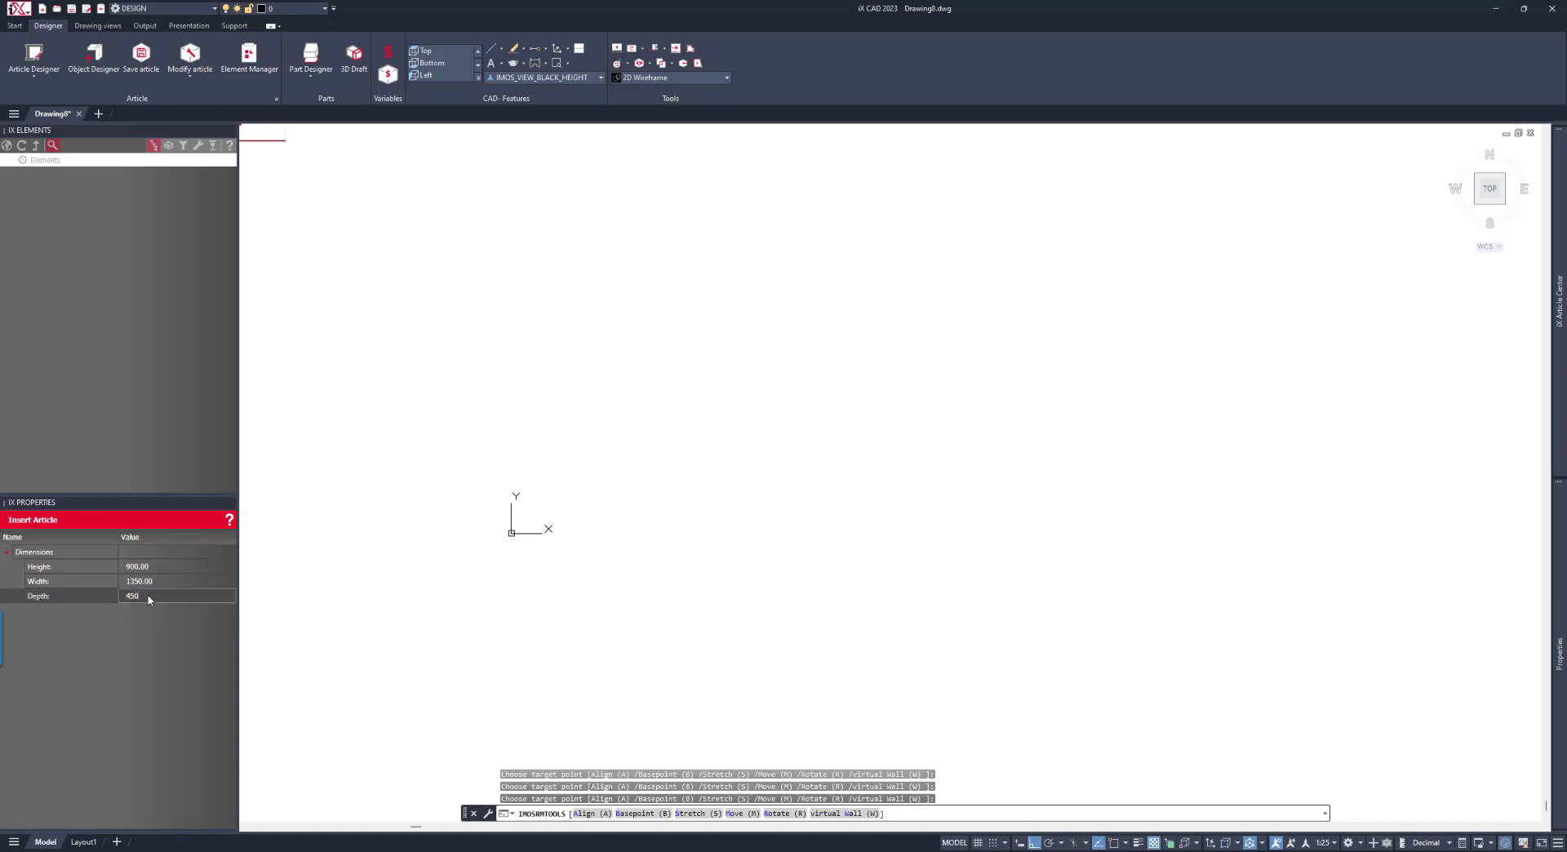
{"action": "left_click", "coordinate": [517, 560]}
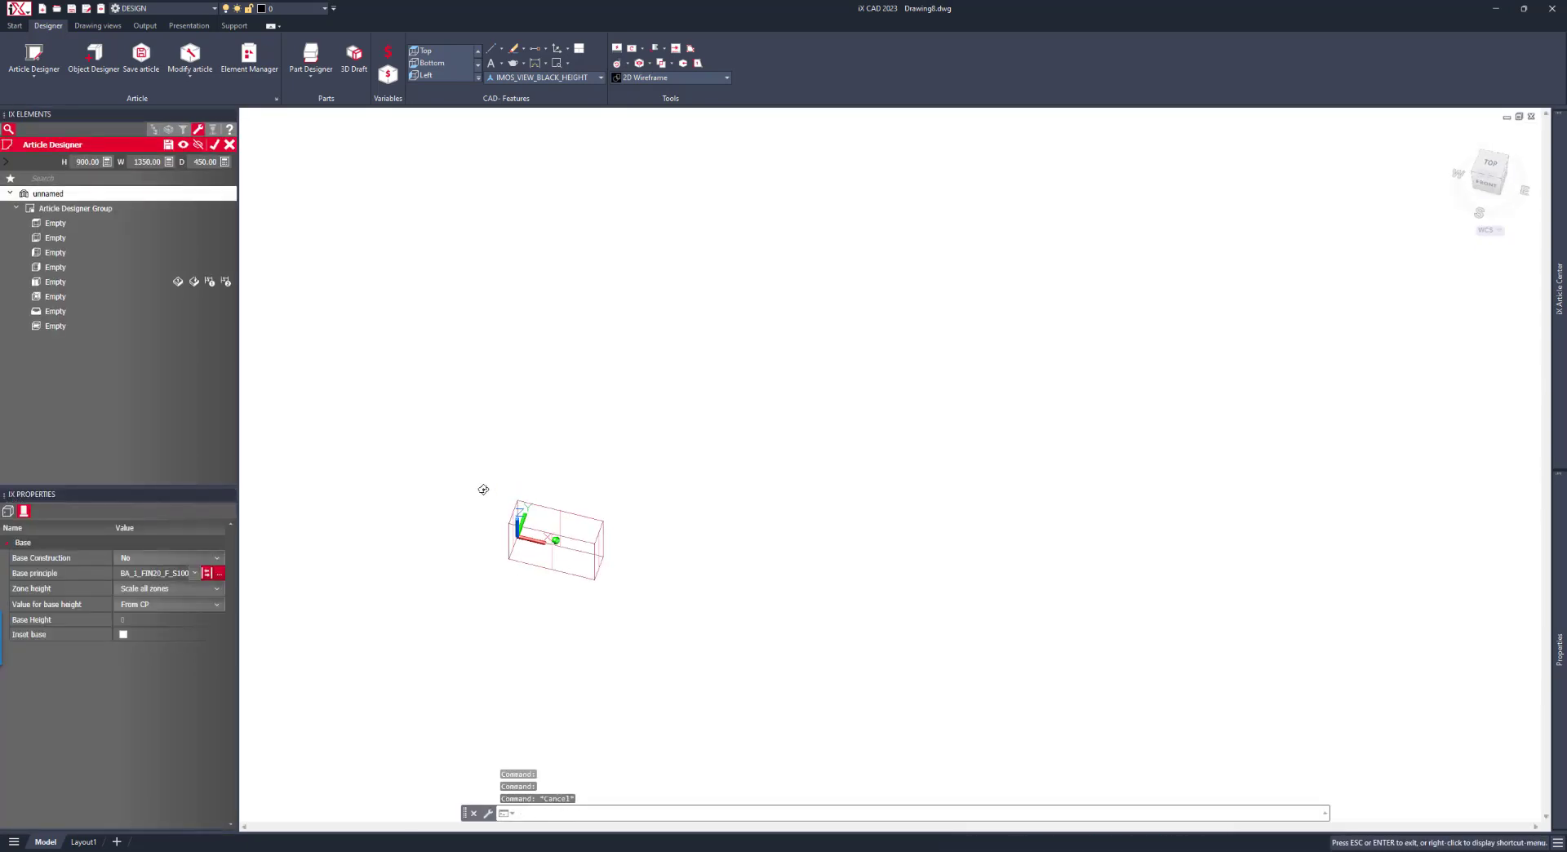
Give the cabinet a base with a fixed height of 100 and a different base principle, then add a top shelf.
{"action": "scroll", "coordinate": [537, 557], "scroll_direction": "up", "scroll_amount": 5}
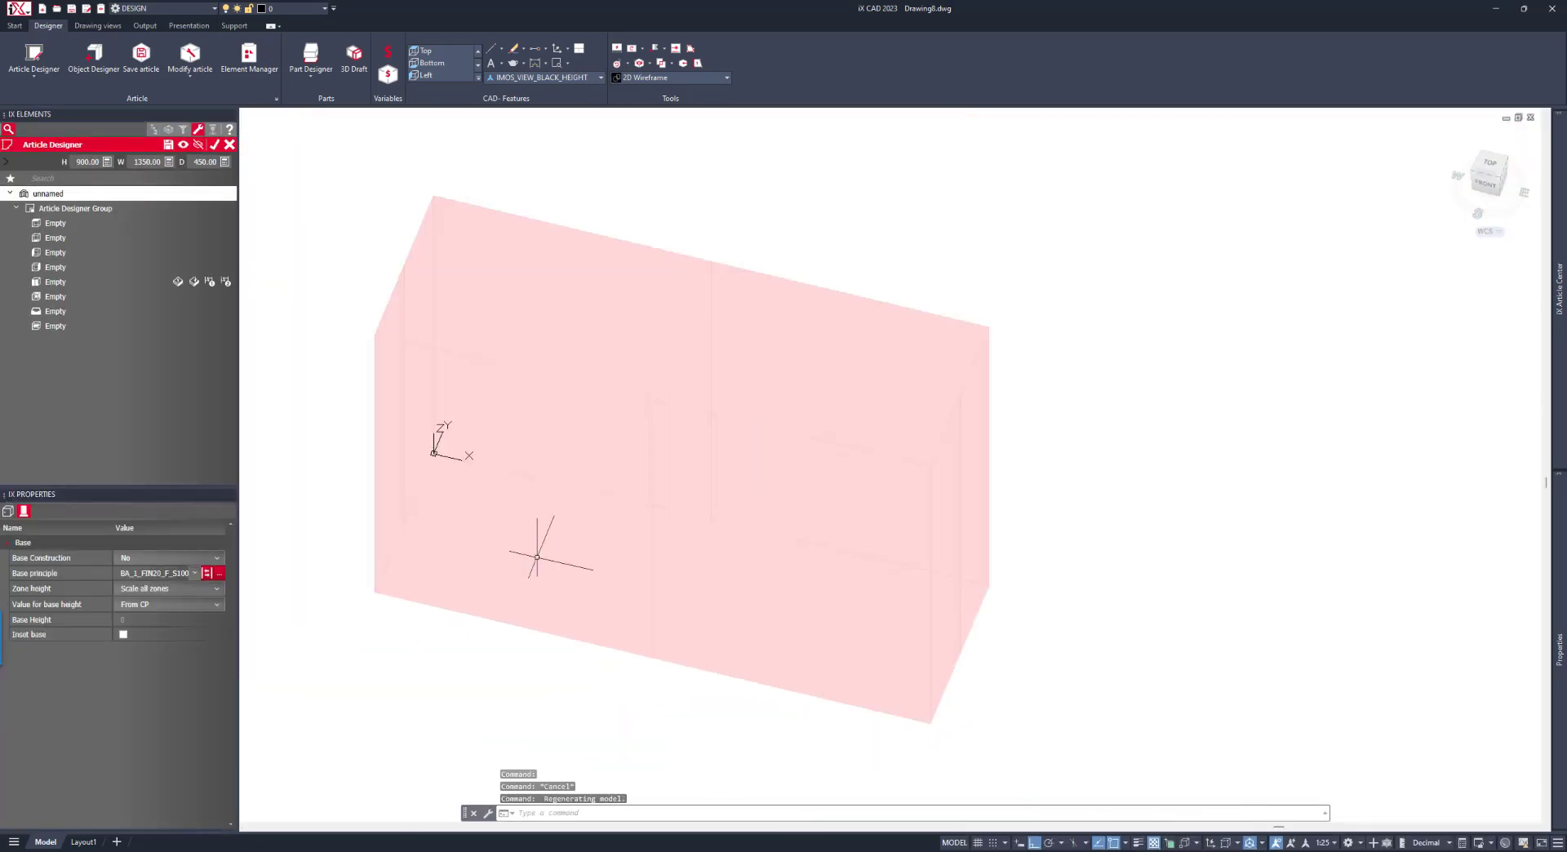
{"action": "left_click", "coordinate": [157, 558]}
{"action": "left_click", "coordinate": [147, 583]}
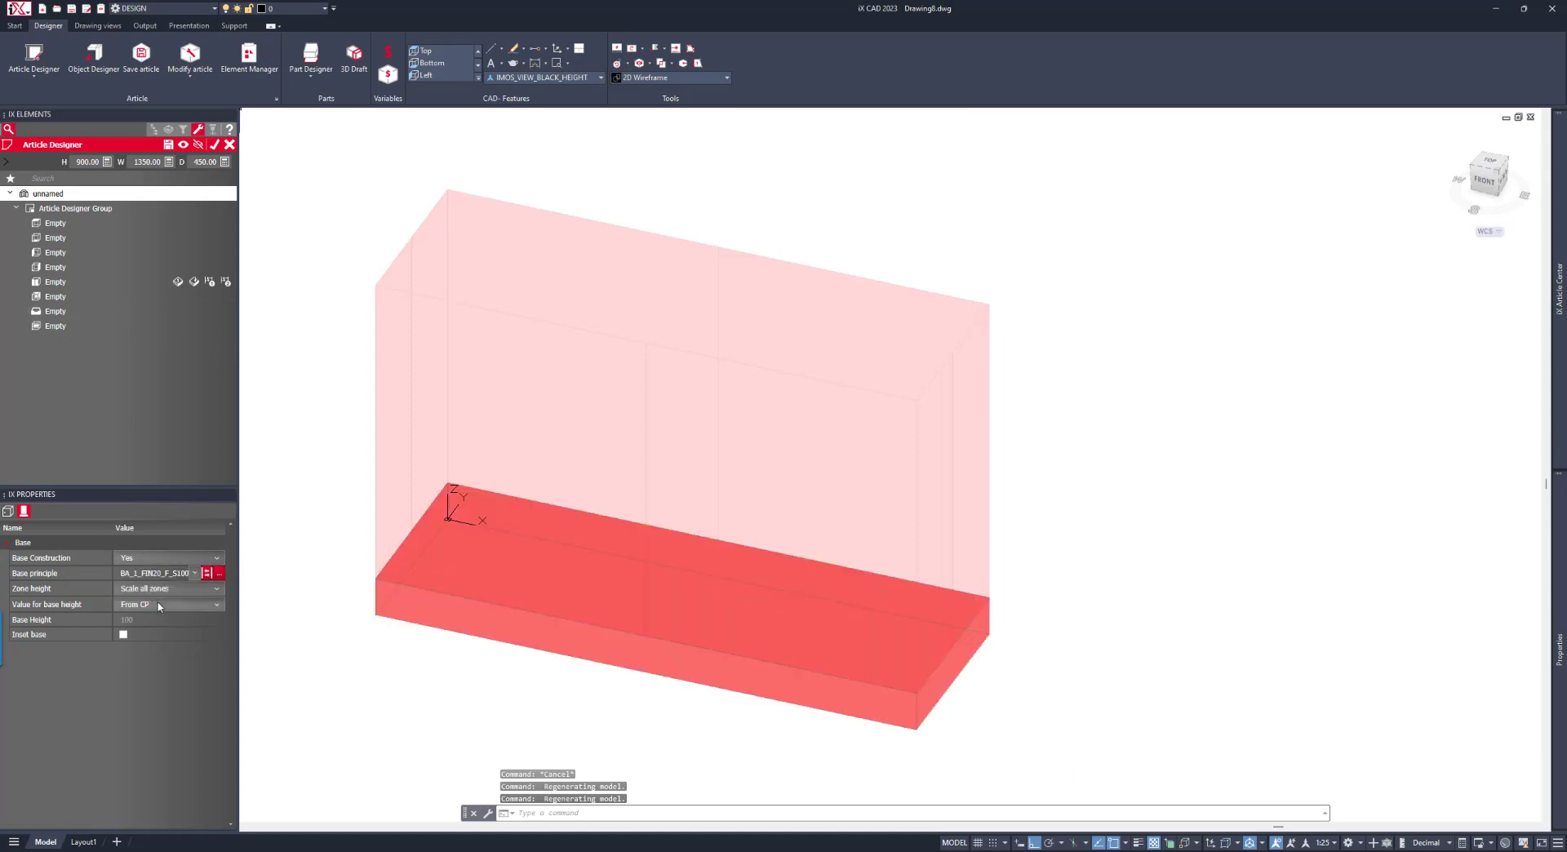
{"action": "left_click", "coordinate": [160, 605]}
{"action": "left_click", "coordinate": [141, 617]}
{"action": "left_click", "coordinate": [129, 621]}
{"action": "type", "text": "100"}
{"action": "key", "text": "Return"}
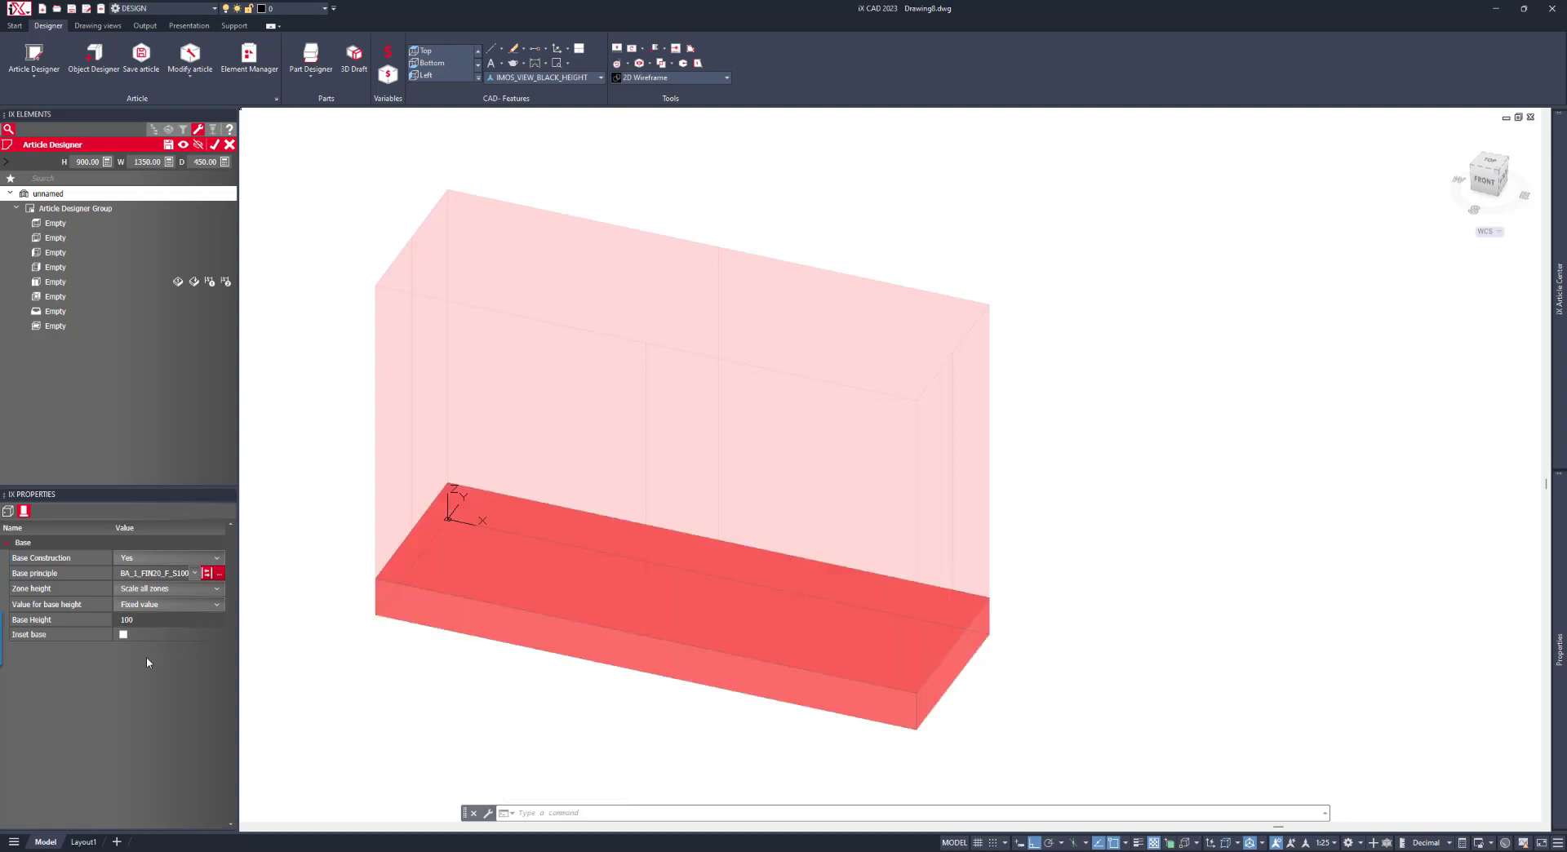
{"action": "left_click", "coordinate": [196, 574]}
{"action": "left_click", "coordinate": [193, 597]}
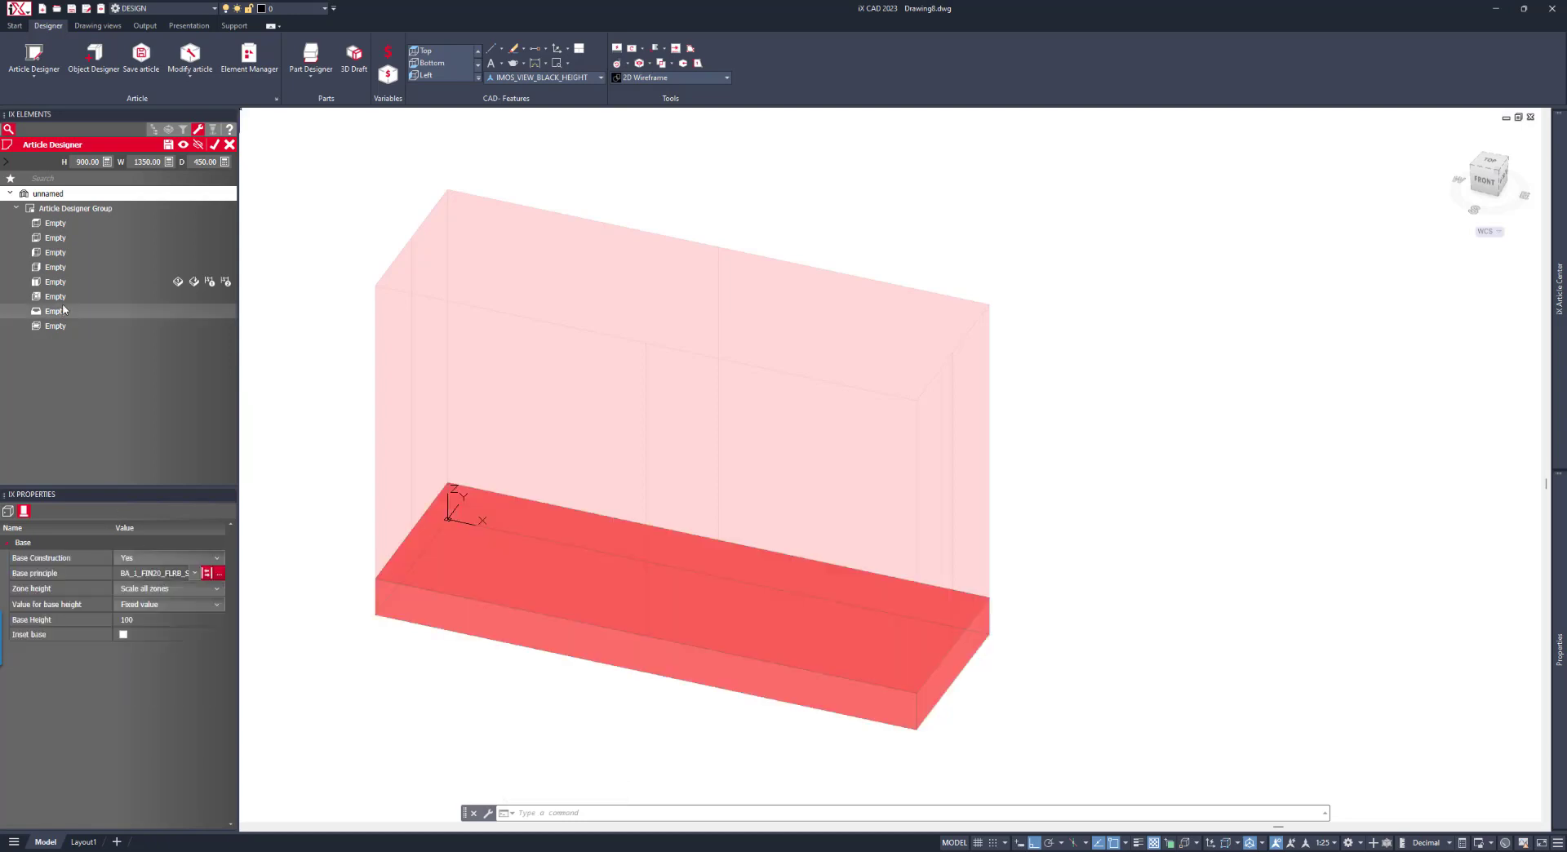
{"action": "left_click", "coordinate": [36, 223]}
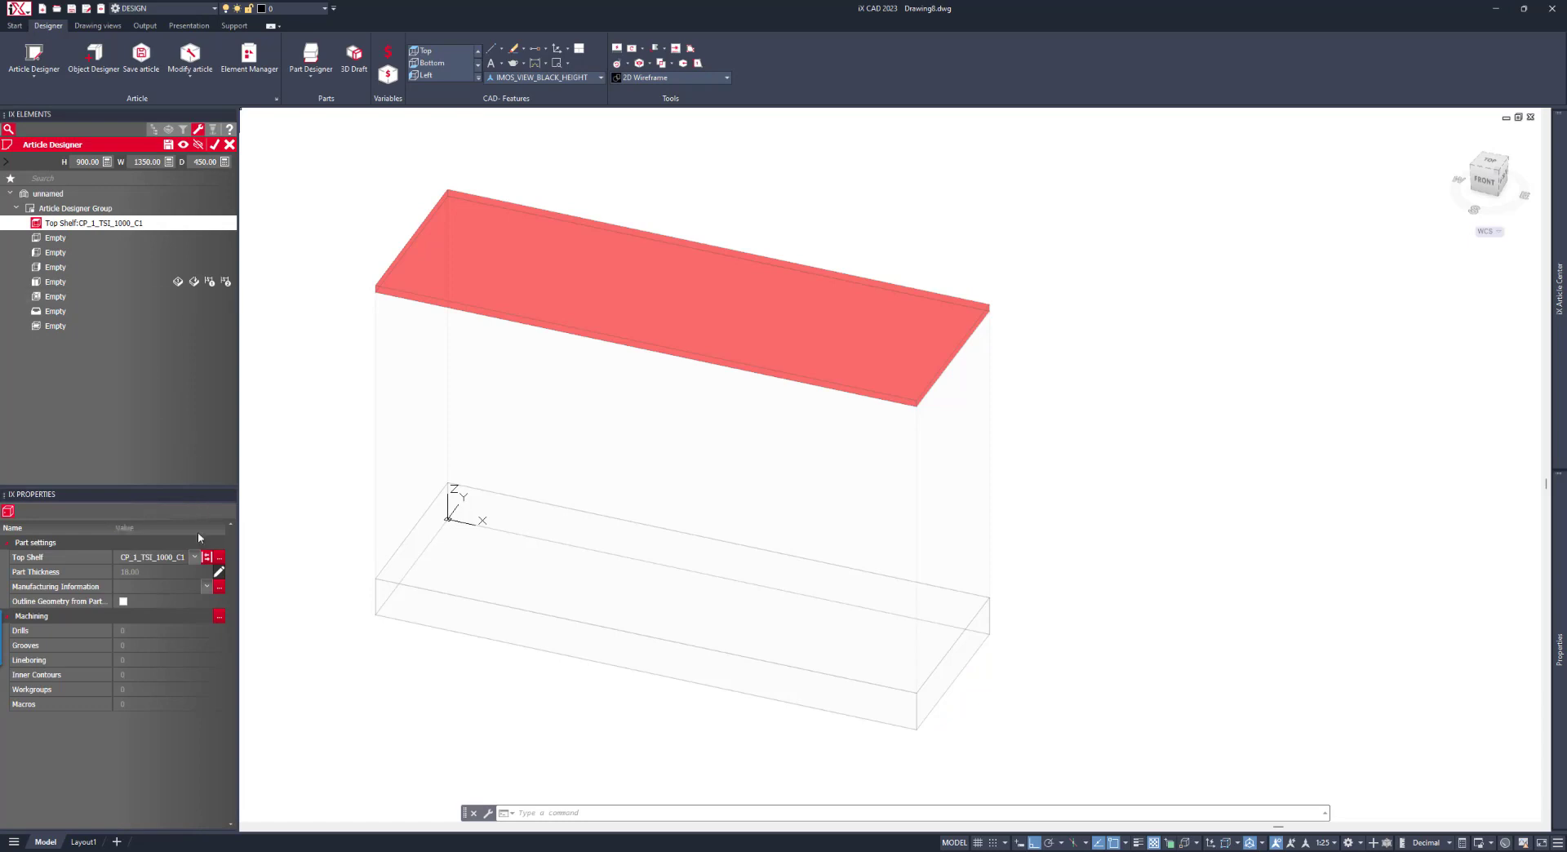
Switch the top shelf to CP_1_TSO_1111_C1 and add the bottom shelf and both side panels.
{"action": "left_click", "coordinate": [195, 558]}
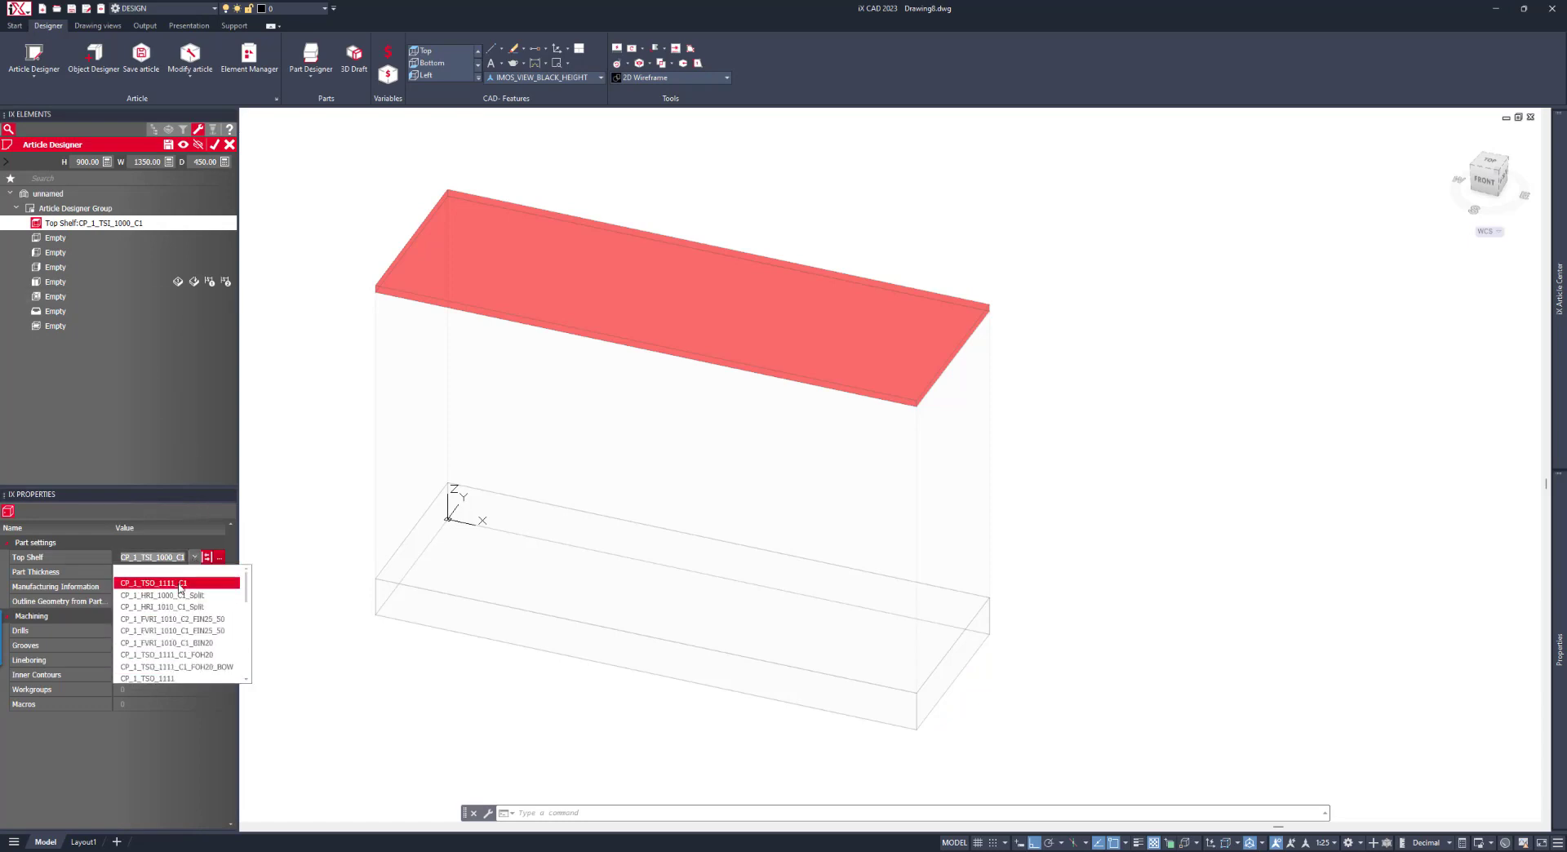
{"action": "left_click", "coordinate": [164, 580]}
{"action": "left_click", "coordinate": [79, 240]}
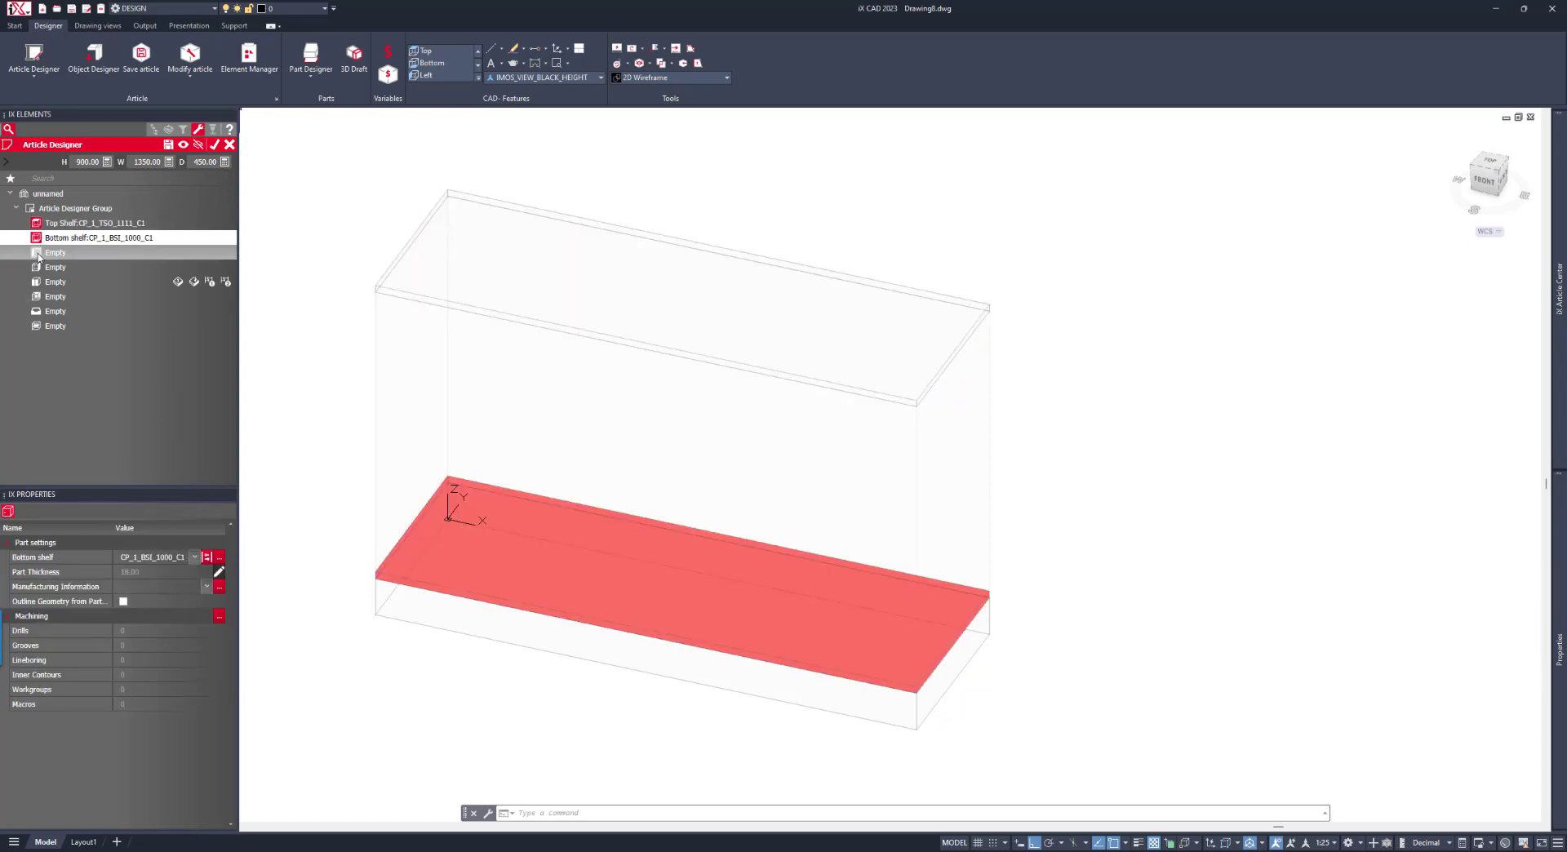
{"action": "left_click", "coordinate": [39, 252]}
{"action": "left_click", "coordinate": [38, 267]}
Add a CP_1_BPI_0000_GC_LRTB7_BS18 back panel and divide the interior horizontally.
{"action": "left_click", "coordinate": [41, 296]}
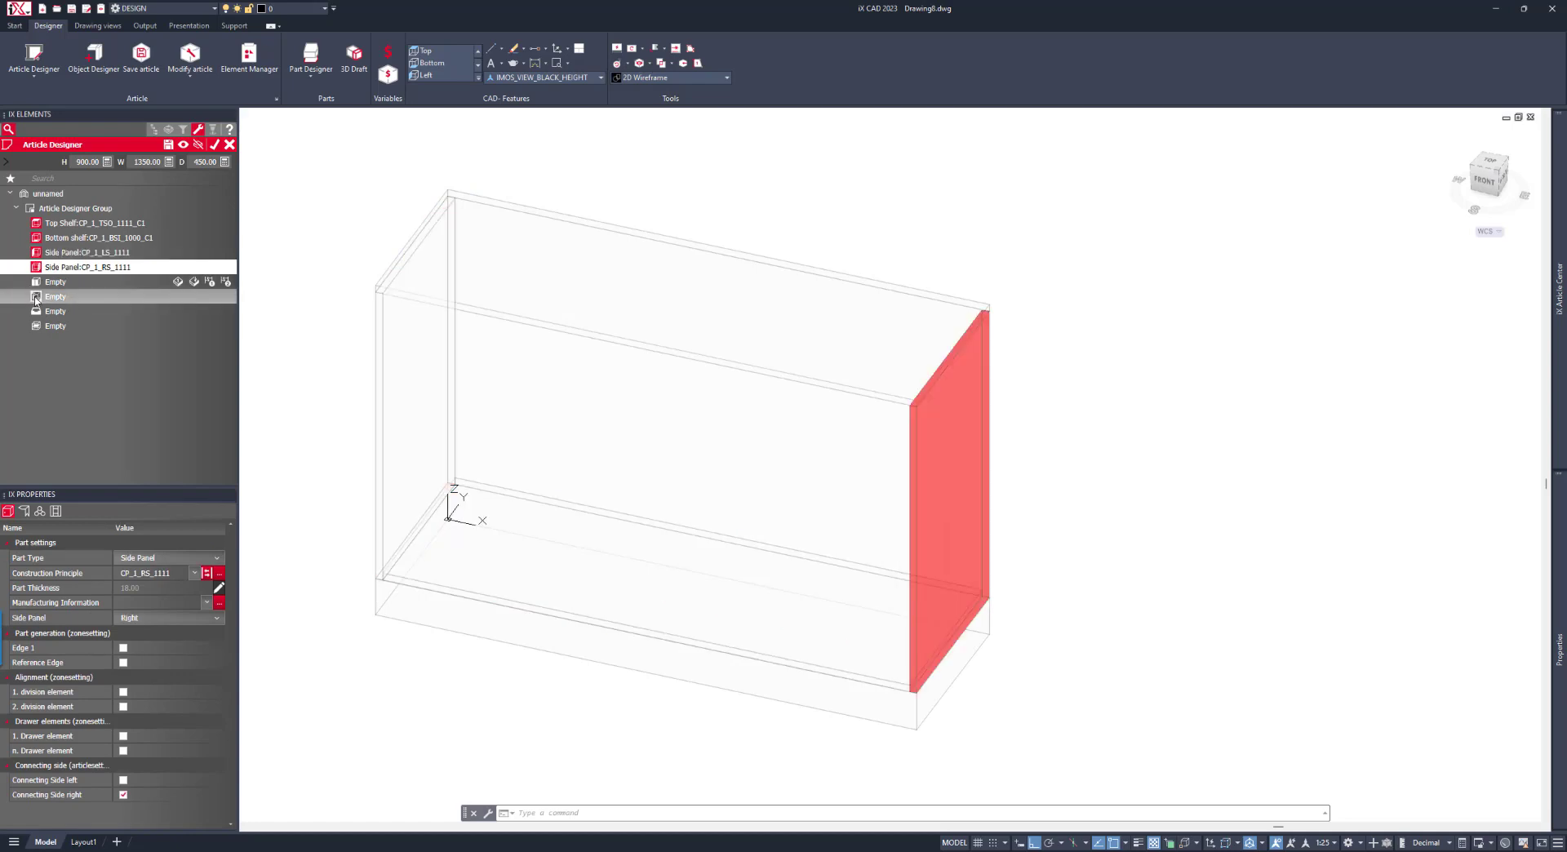
{"action": "left_click", "coordinate": [194, 574]}
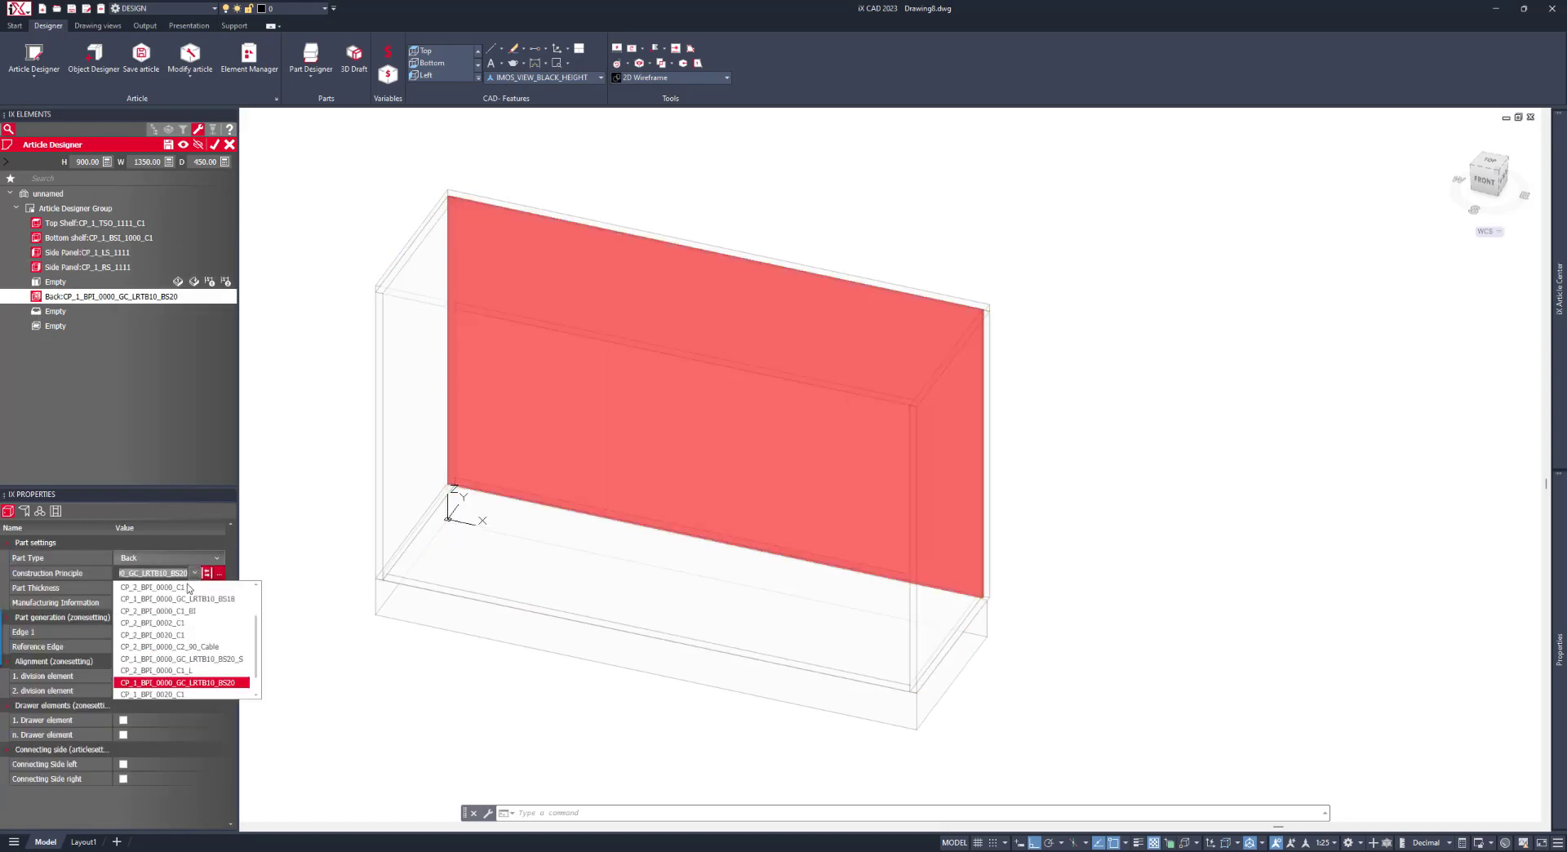
{"action": "left_click", "coordinate": [183, 600]}
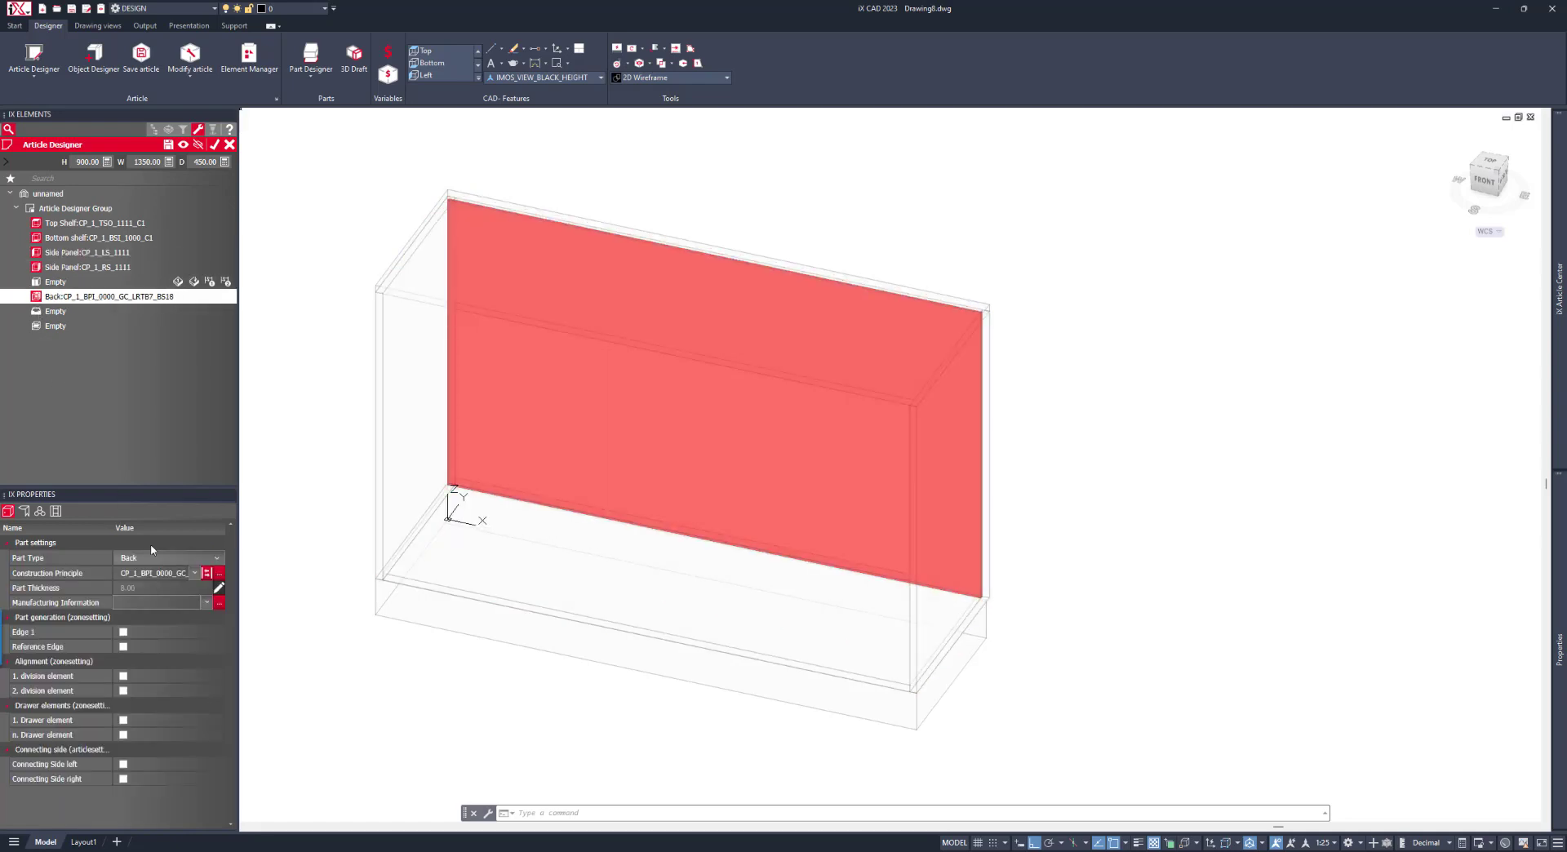
{"action": "left_click", "coordinate": [35, 327]}
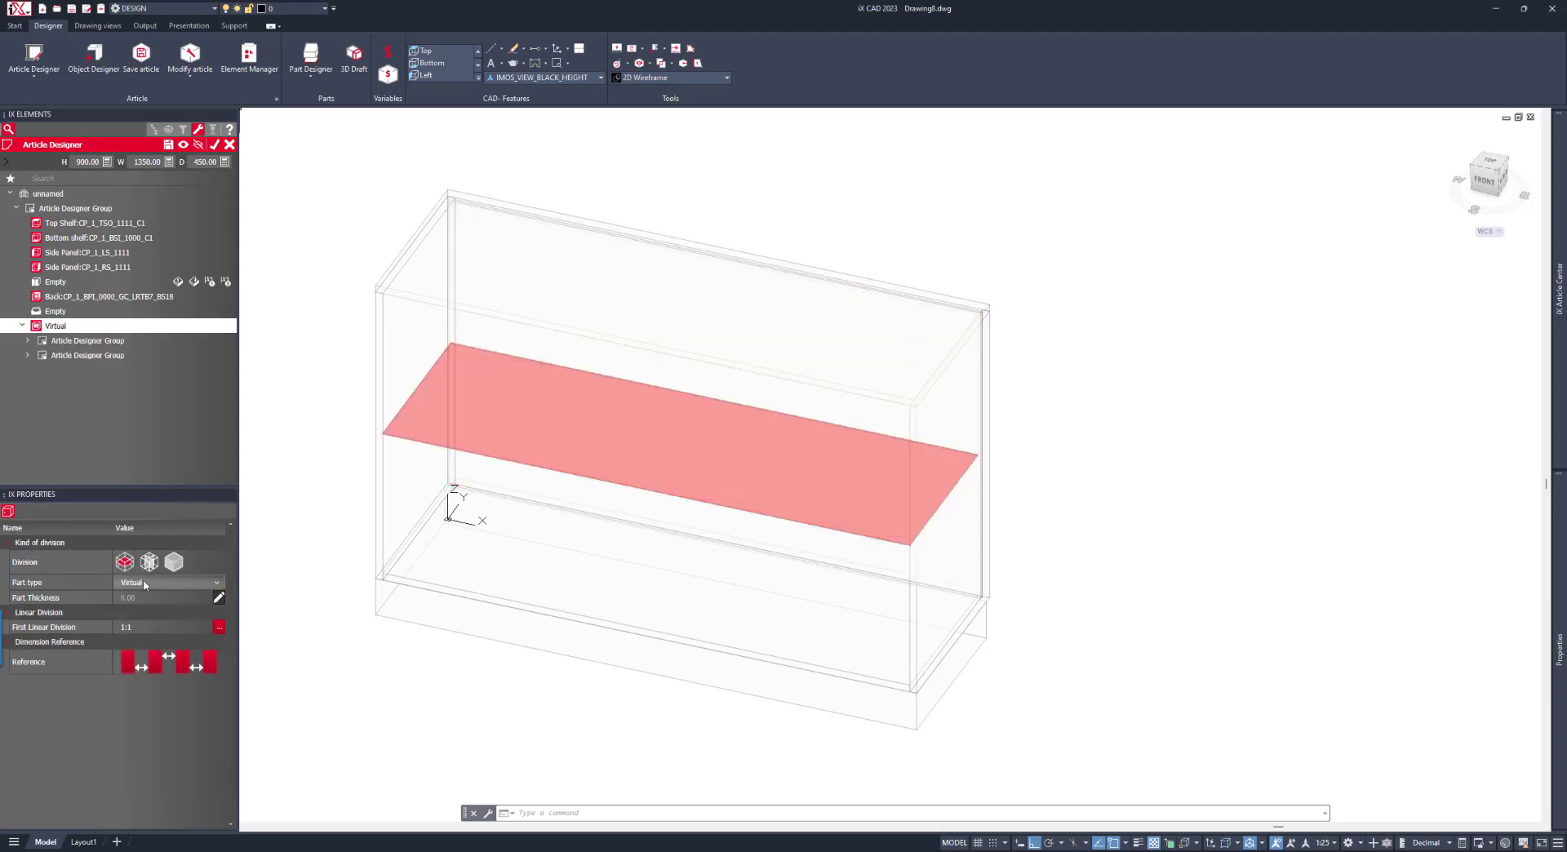
Make the horizontal division a fixed shelf positioned at 1:200mm.
{"action": "left_click", "coordinate": [144, 584]}
{"action": "left_click", "coordinate": [145, 606]}
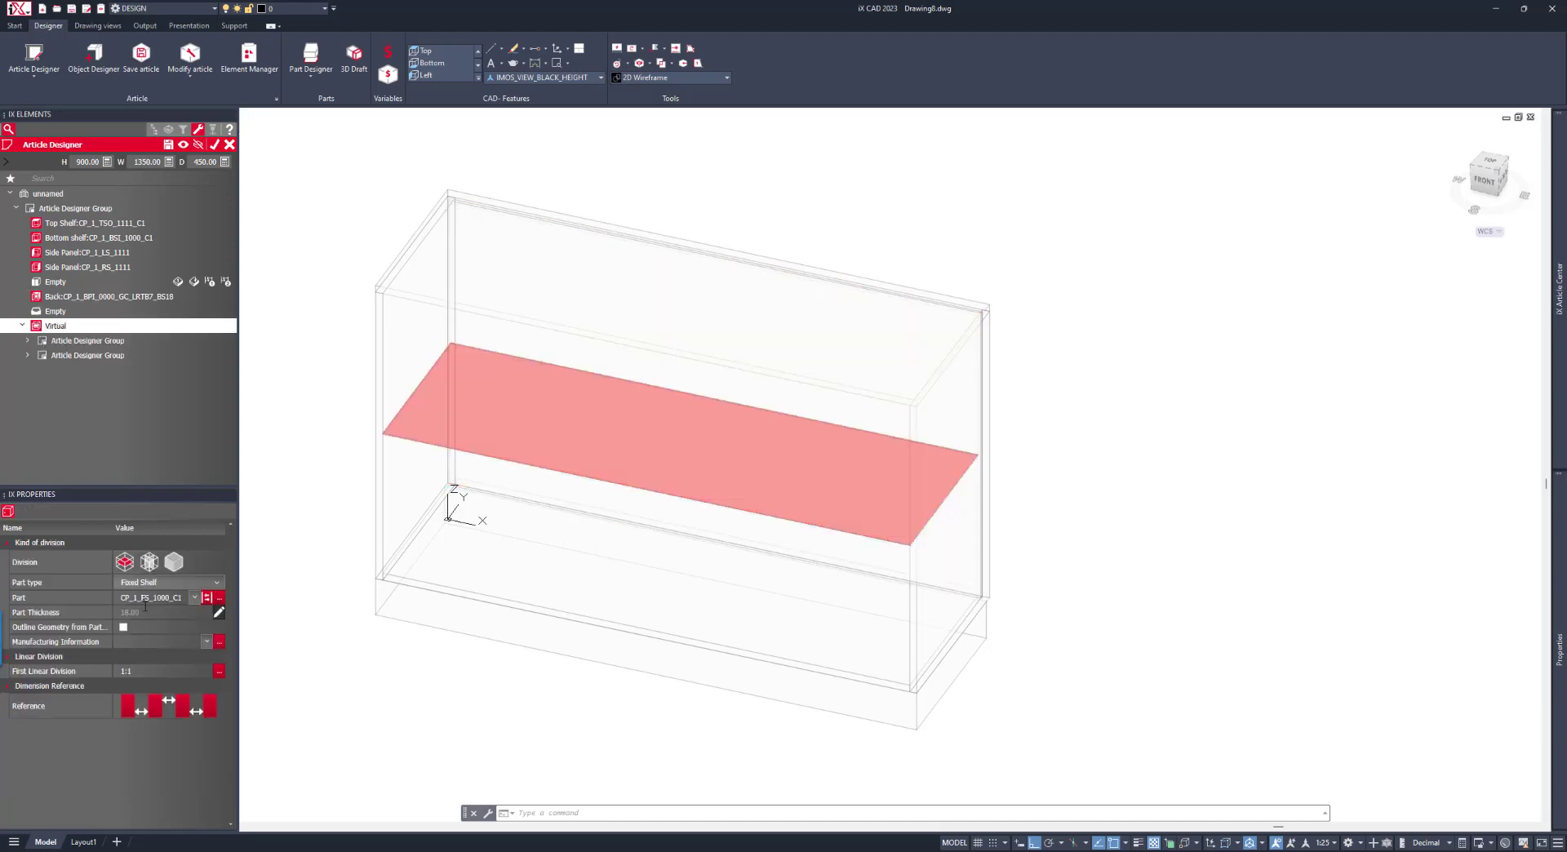
{"action": "left_click", "coordinate": [151, 670]}
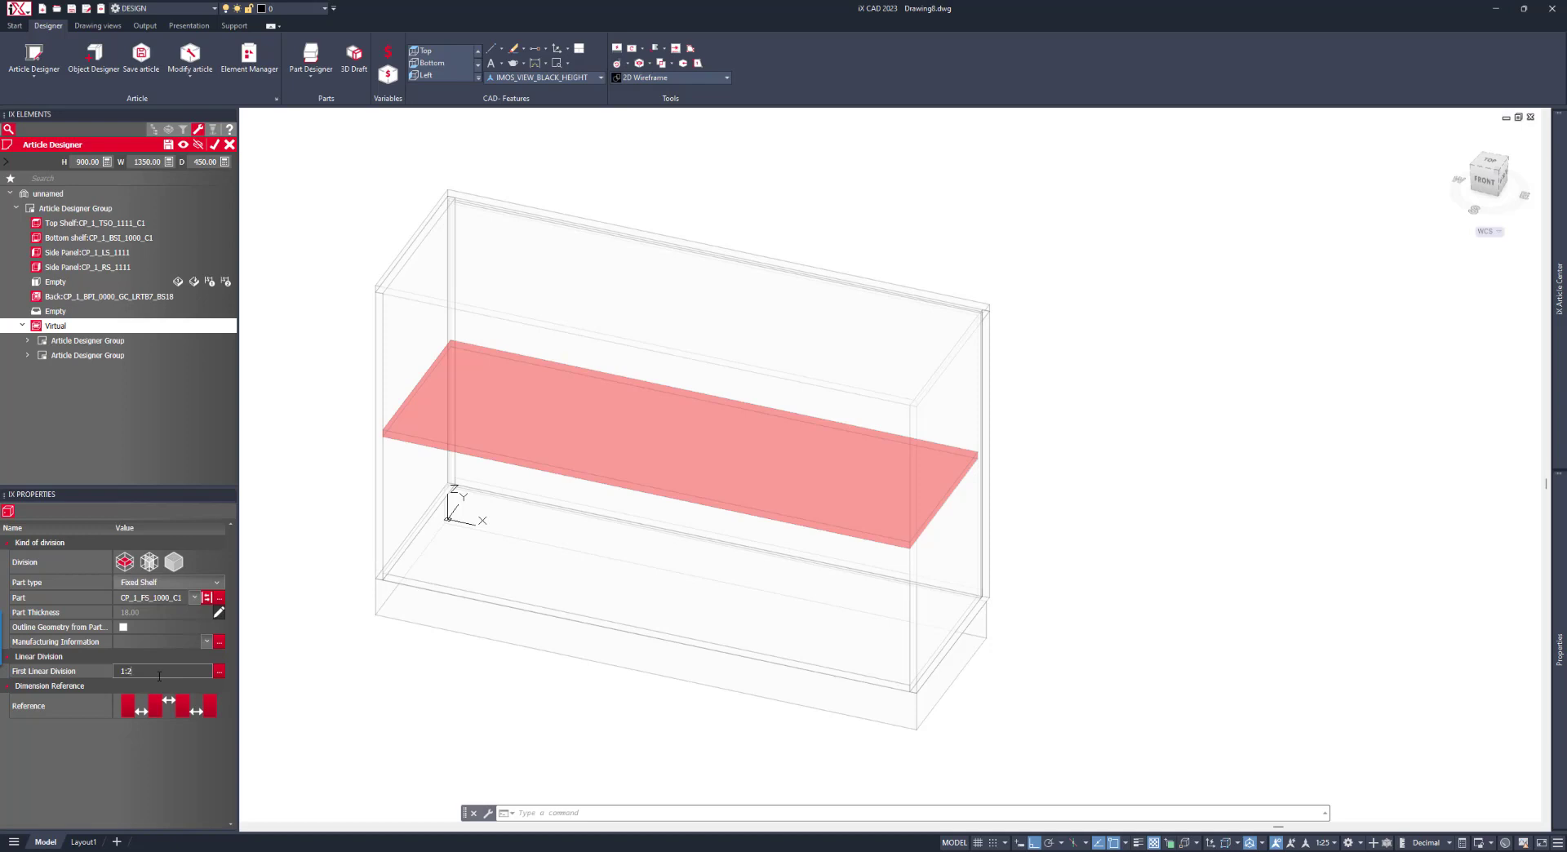
{"action": "type", "text": "200mm"}
{"action": "key", "text": "Return"}
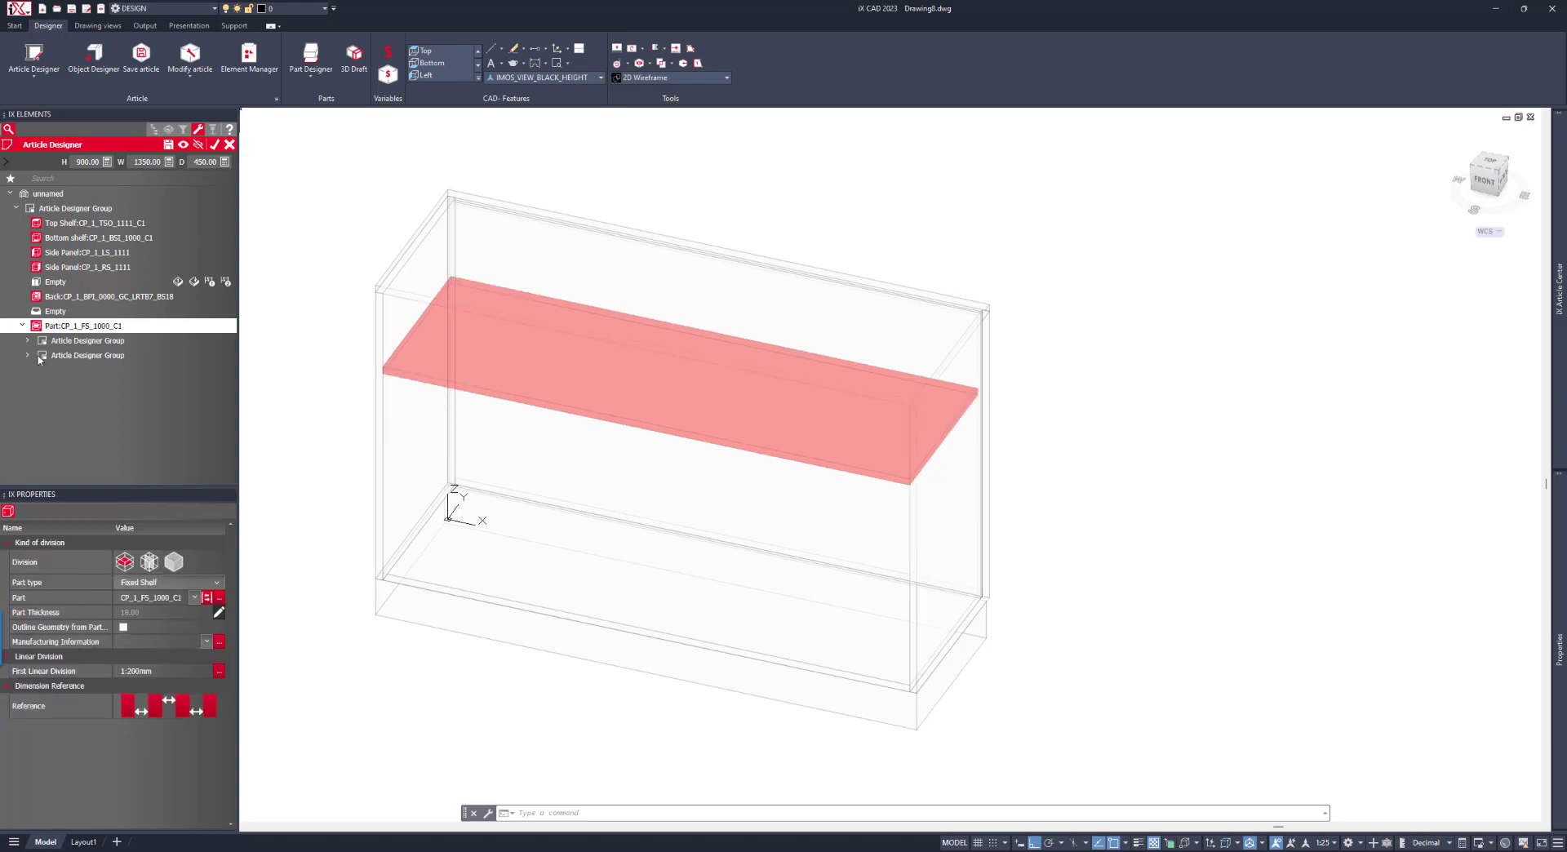
Divide the lower compartment linearly into partitions with a 1:2:1 ratio.
{"action": "left_click", "coordinate": [27, 355]}
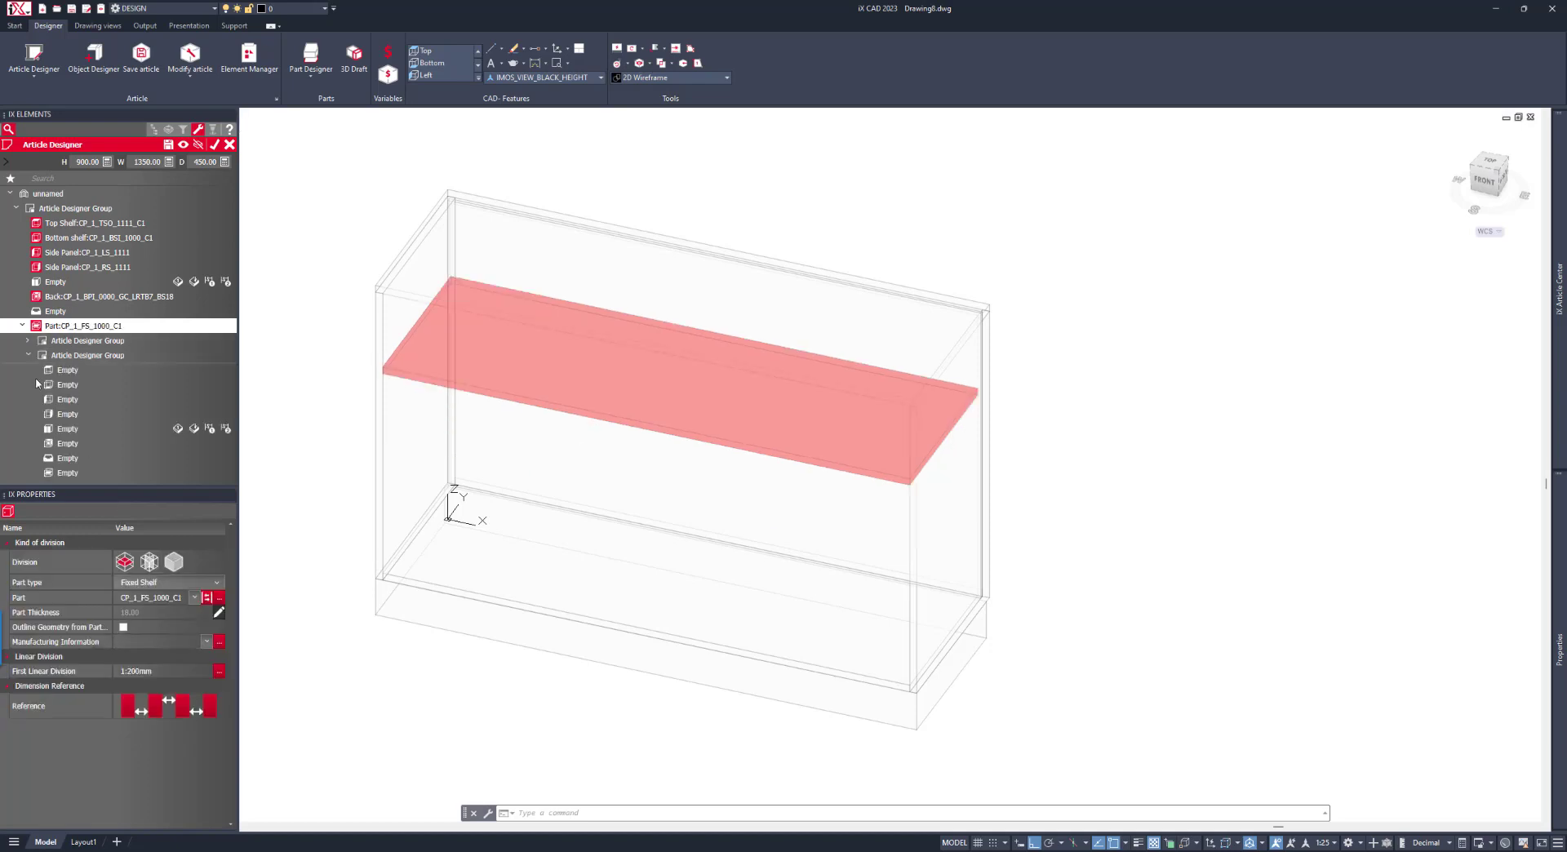
{"action": "left_click", "coordinate": [50, 474]}
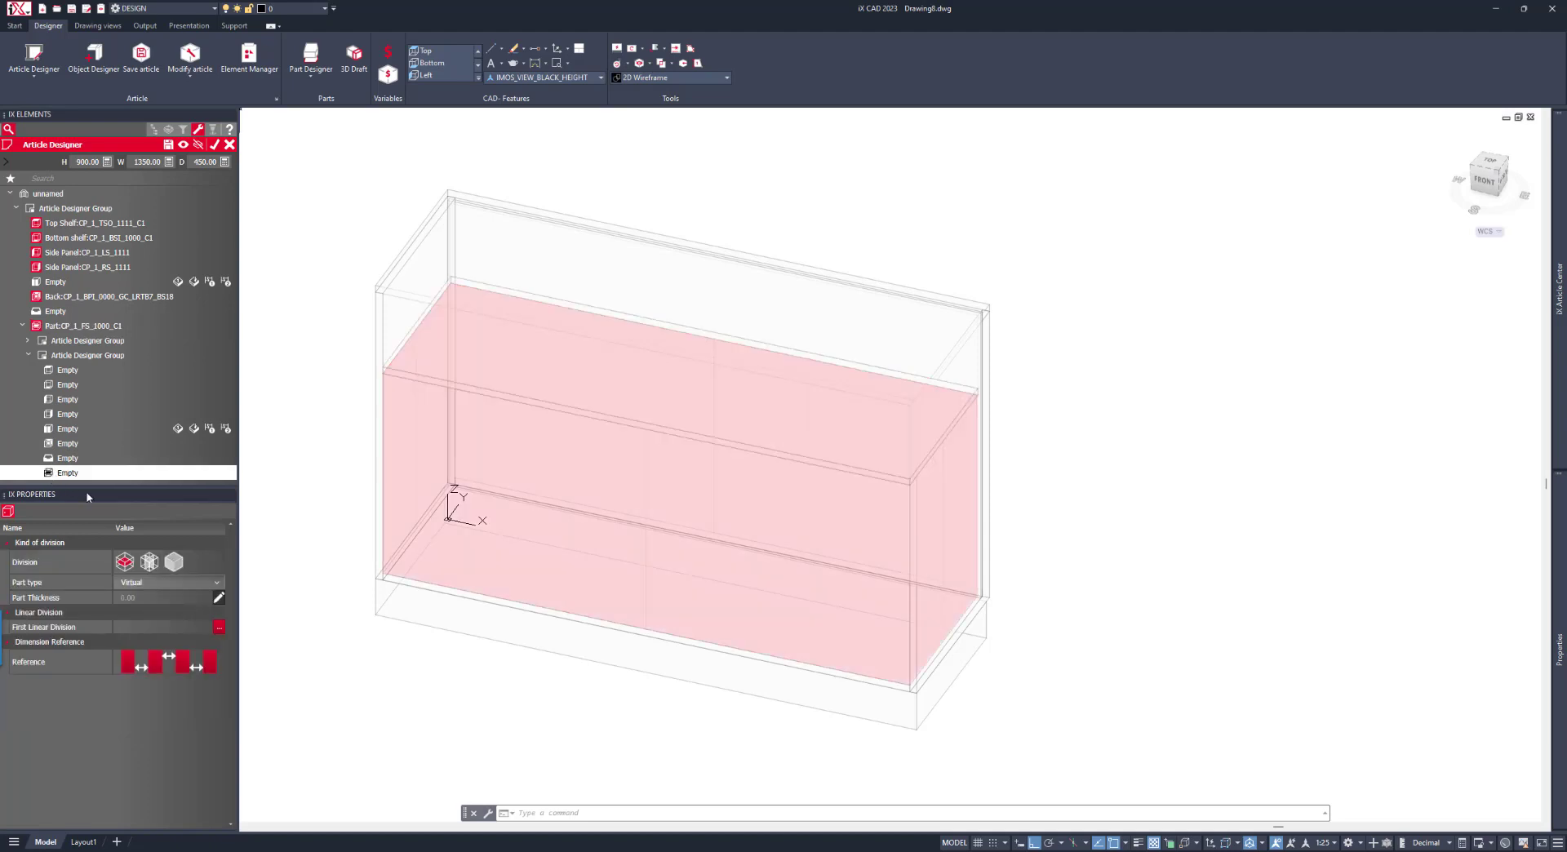
{"action": "left_click", "coordinate": [149, 570]}
{"action": "left_click", "coordinate": [144, 583]}
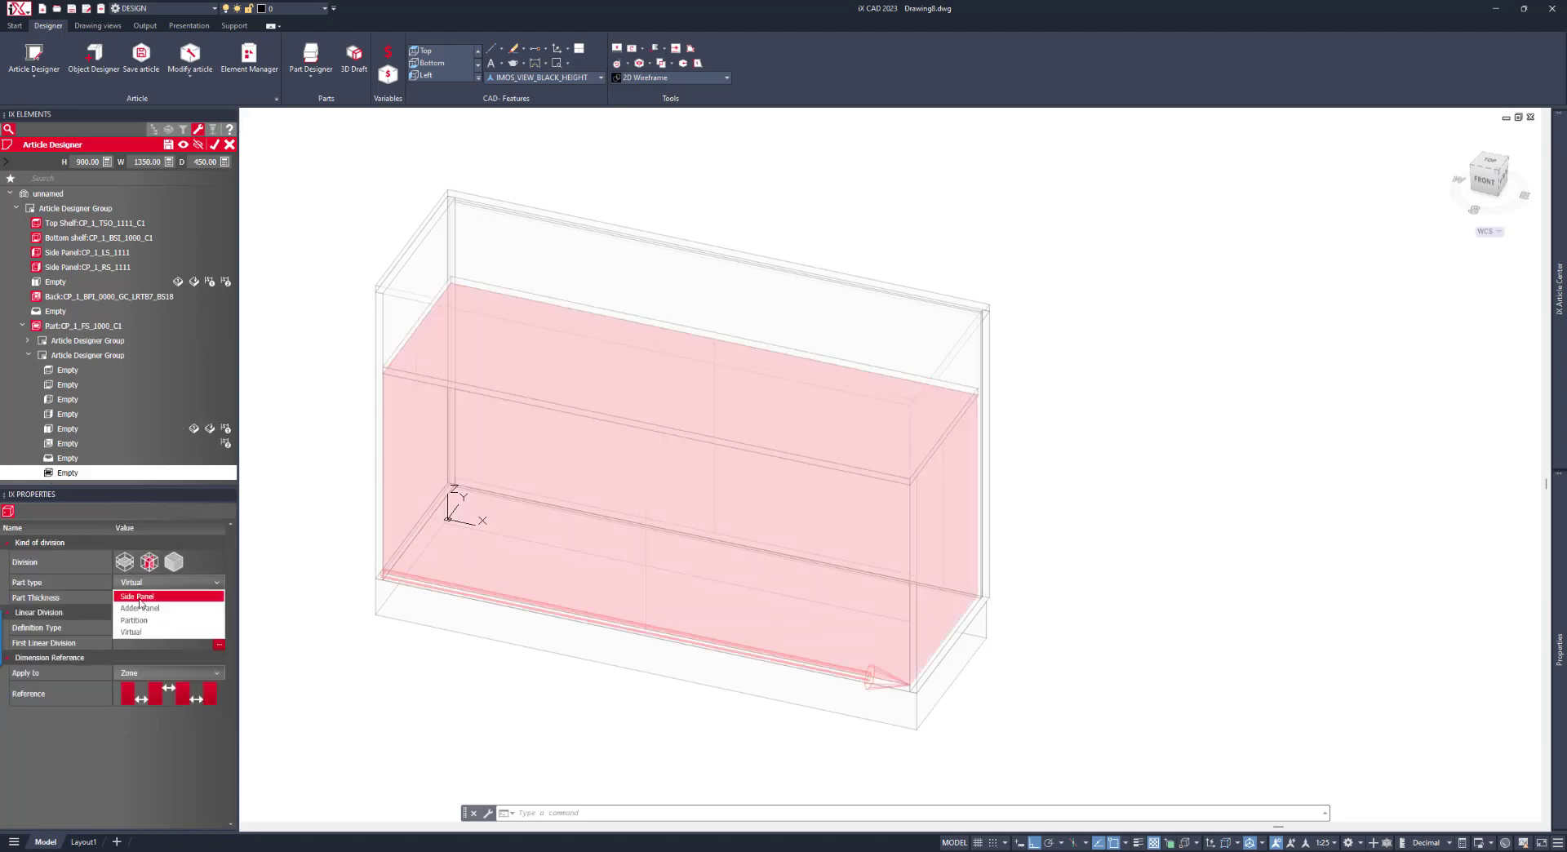
{"action": "left_click", "coordinate": [141, 620]}
{"action": "left_click", "coordinate": [135, 673]}
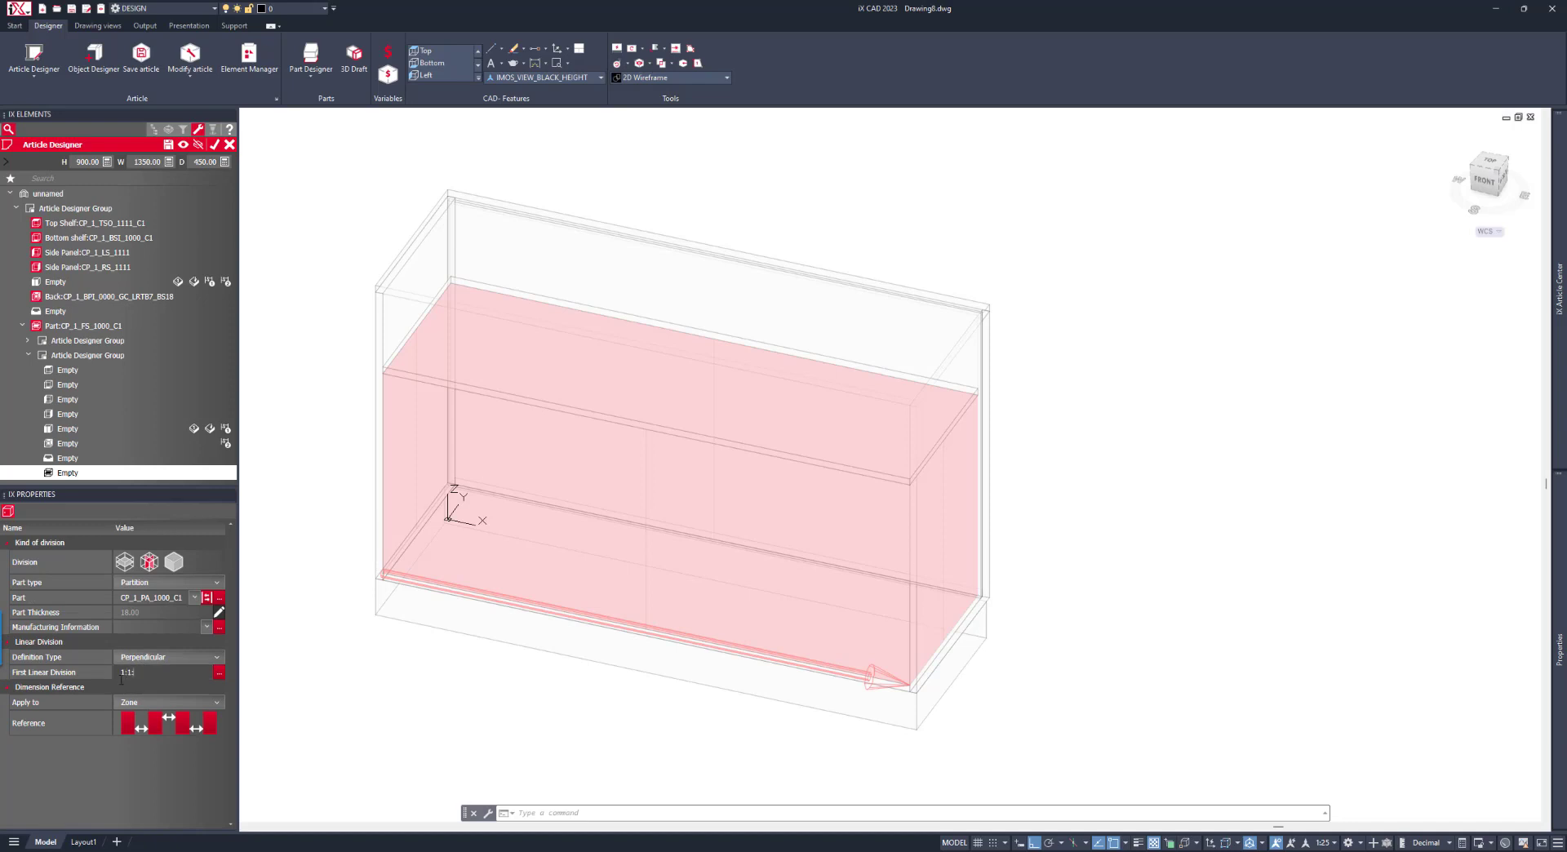
{"action": "type", "text": "1:2:1"}
{"action": "key", "text": "Return"}
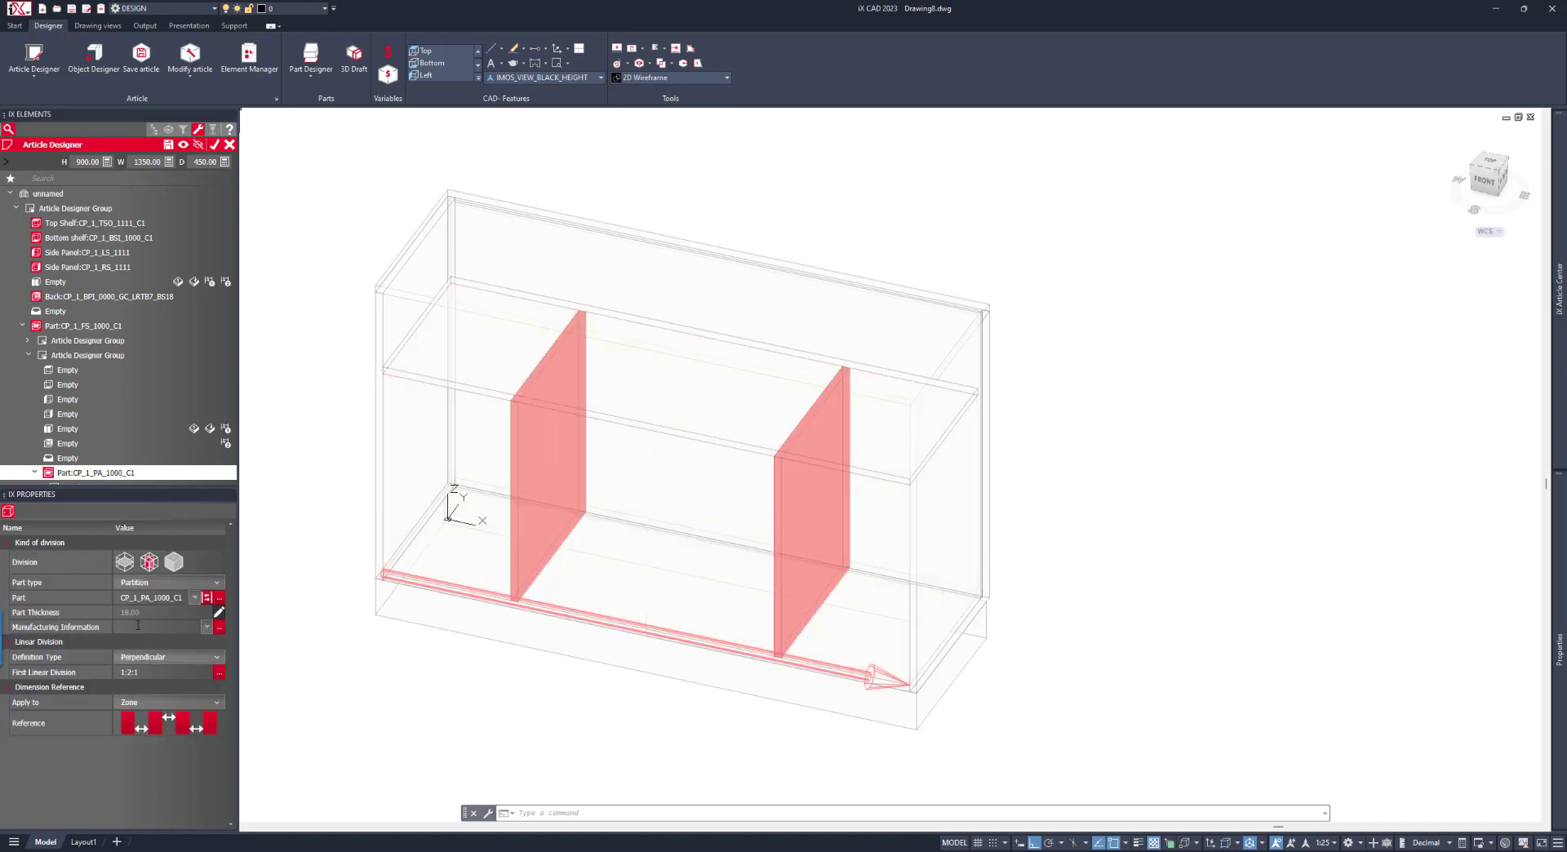
Copy the 1:2:1 partition layout from the lower zone and paste it into the upper zone.
{"action": "left_click", "coordinate": [81, 355]}
{"action": "right_click", "coordinate": [81, 357]}
{"action": "left_click", "coordinate": [82, 340]}
{"action": "right_click", "coordinate": [82, 342]}
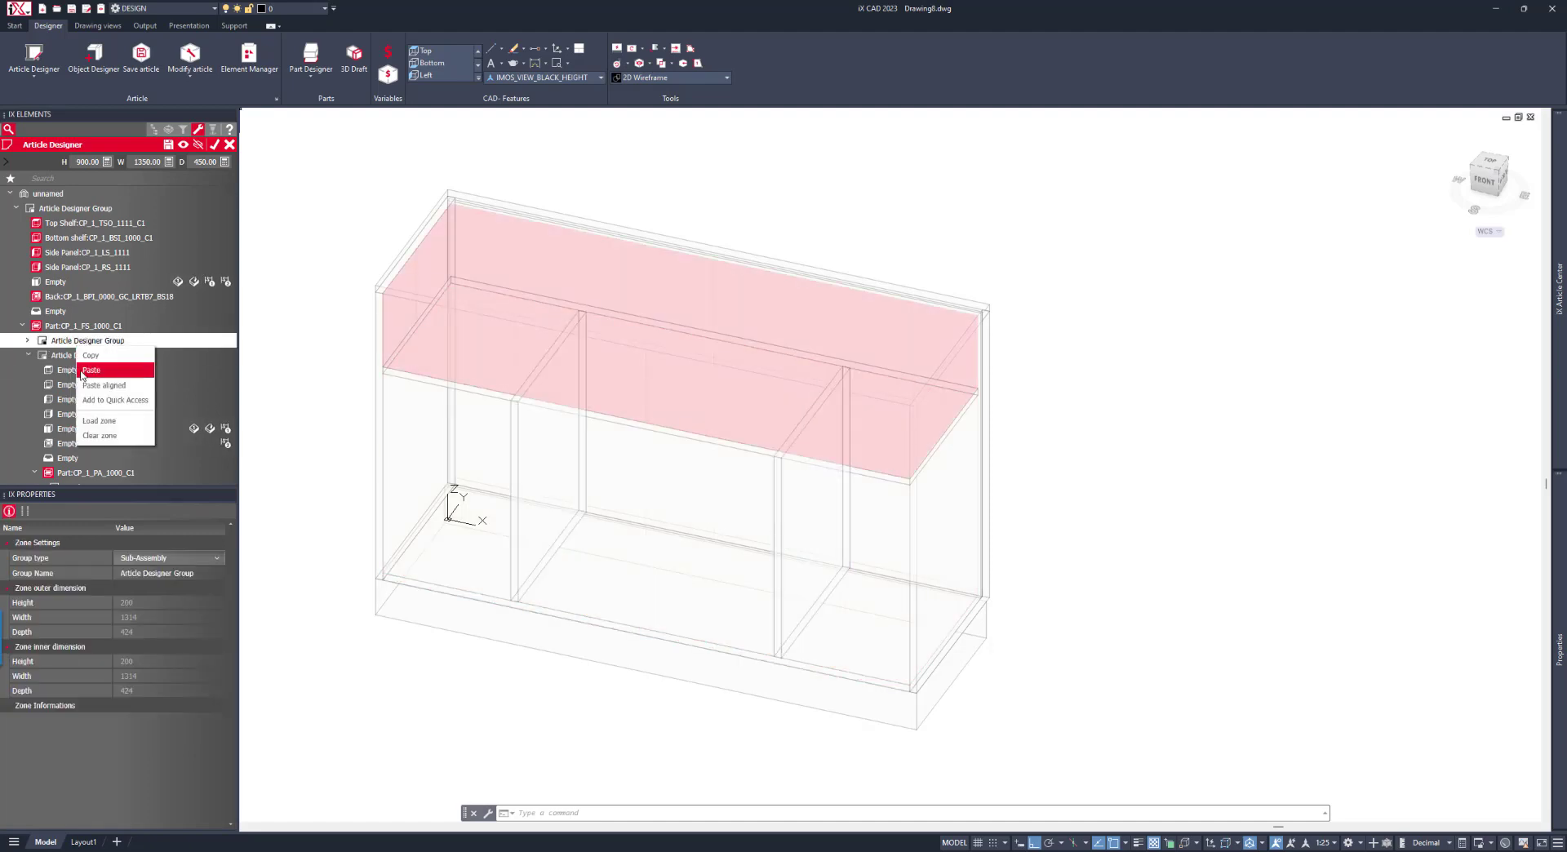
{"action": "left_click", "coordinate": [29, 354]}
Add an inset drawer to the middle section of the upper zone.
{"action": "left_click", "coordinate": [28, 343]}
{"action": "scroll", "coordinate": [47, 463], "scroll_direction": "down", "scroll_amount": 1}
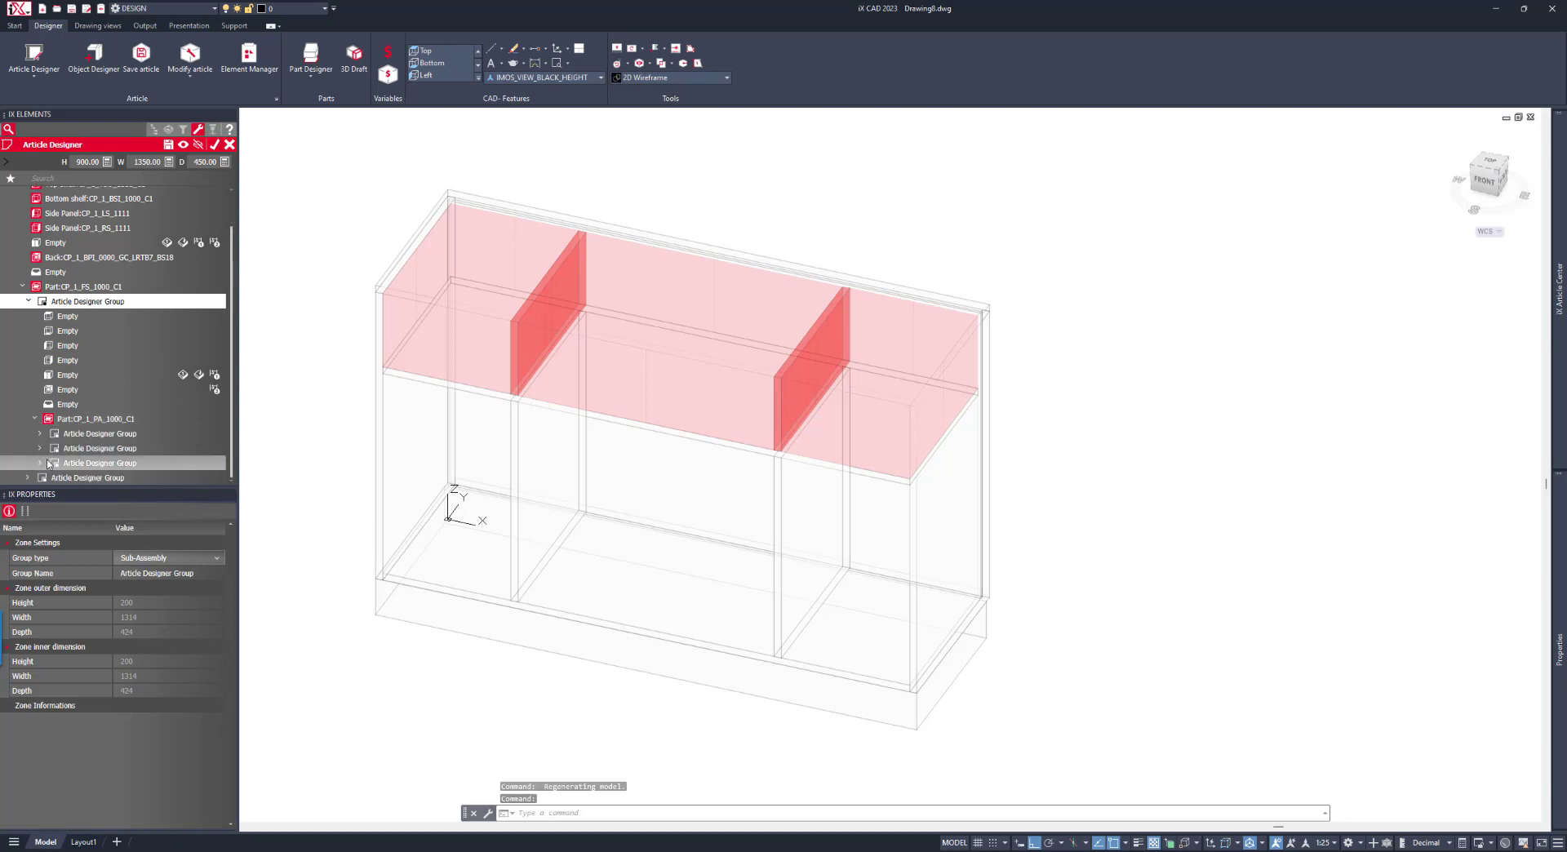
{"action": "left_click", "coordinate": [39, 448]}
{"action": "scroll", "coordinate": [43, 451], "scroll_direction": "down", "scroll_amount": 3}
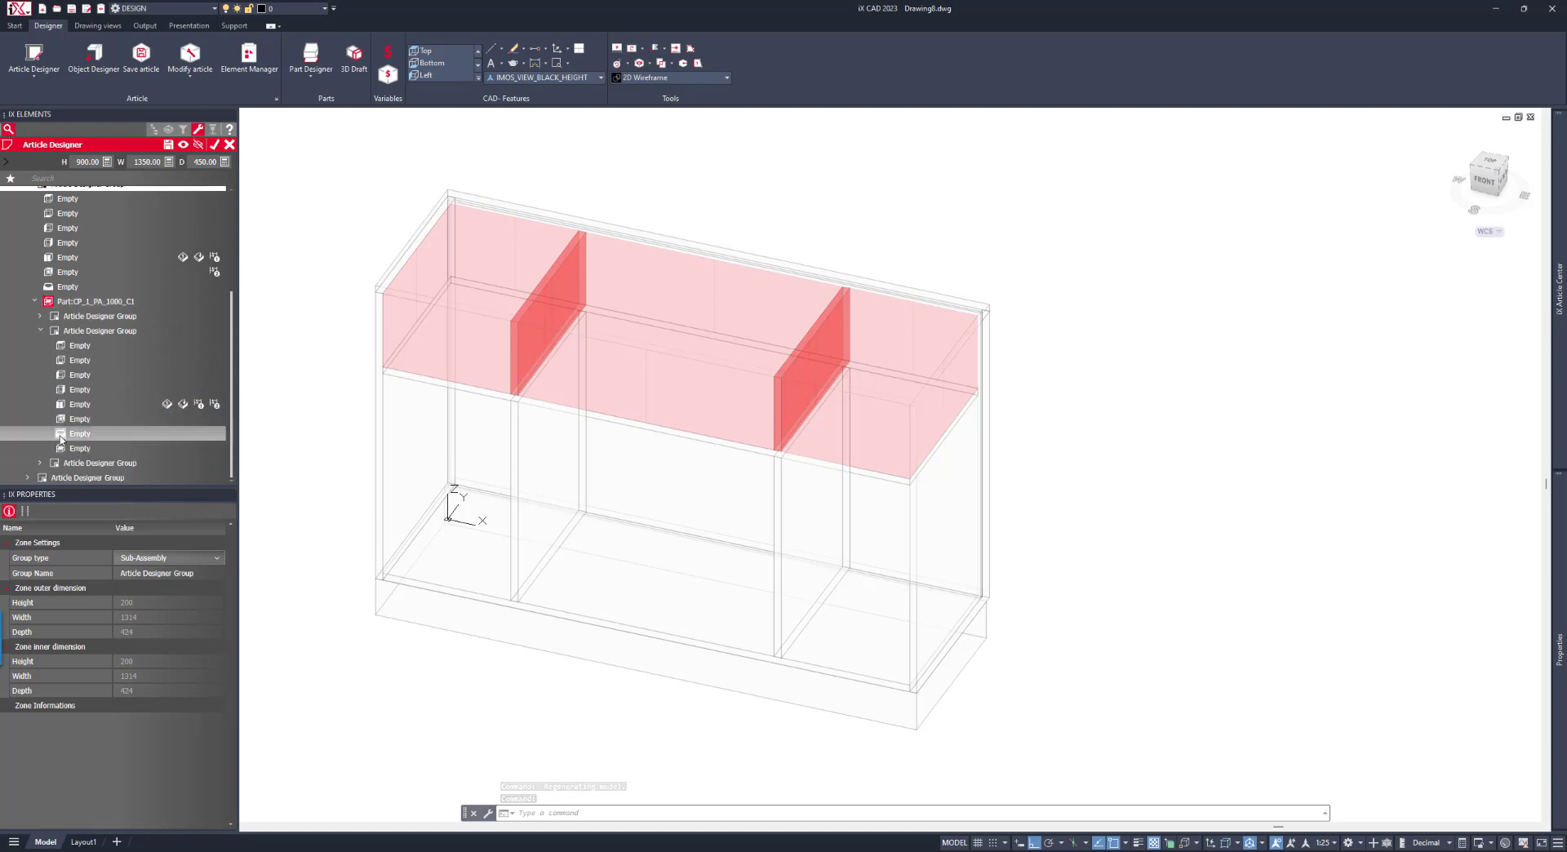
{"action": "left_click", "coordinate": [61, 438]}
{"action": "left_click", "coordinate": [164, 586]}
{"action": "left_click", "coordinate": [159, 612]}
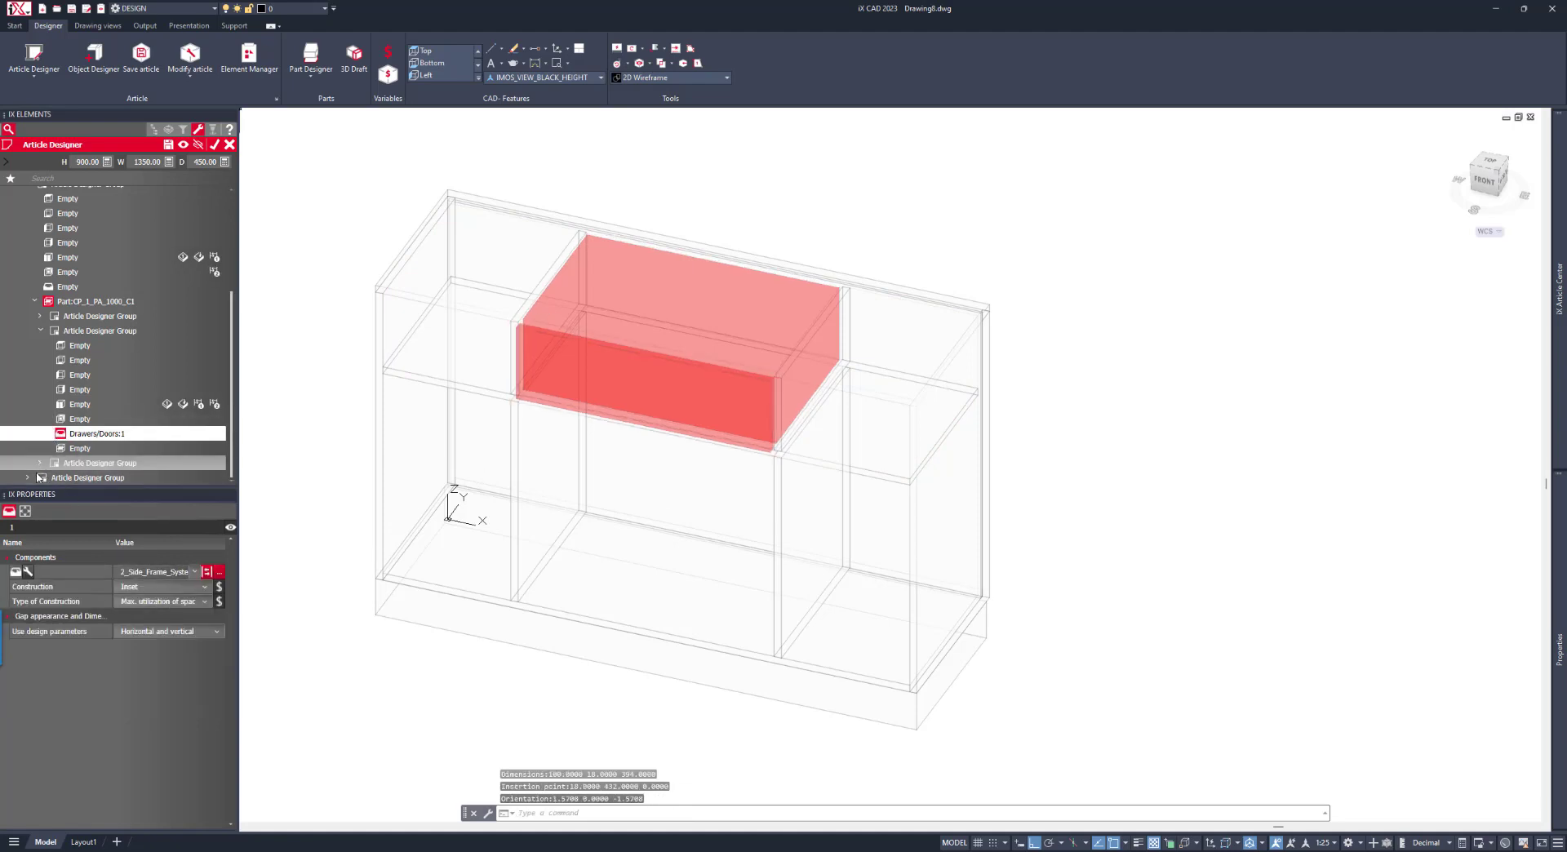
Add fixed shelves to the lower right and lower left bays.
{"action": "left_click", "coordinate": [38, 479]}
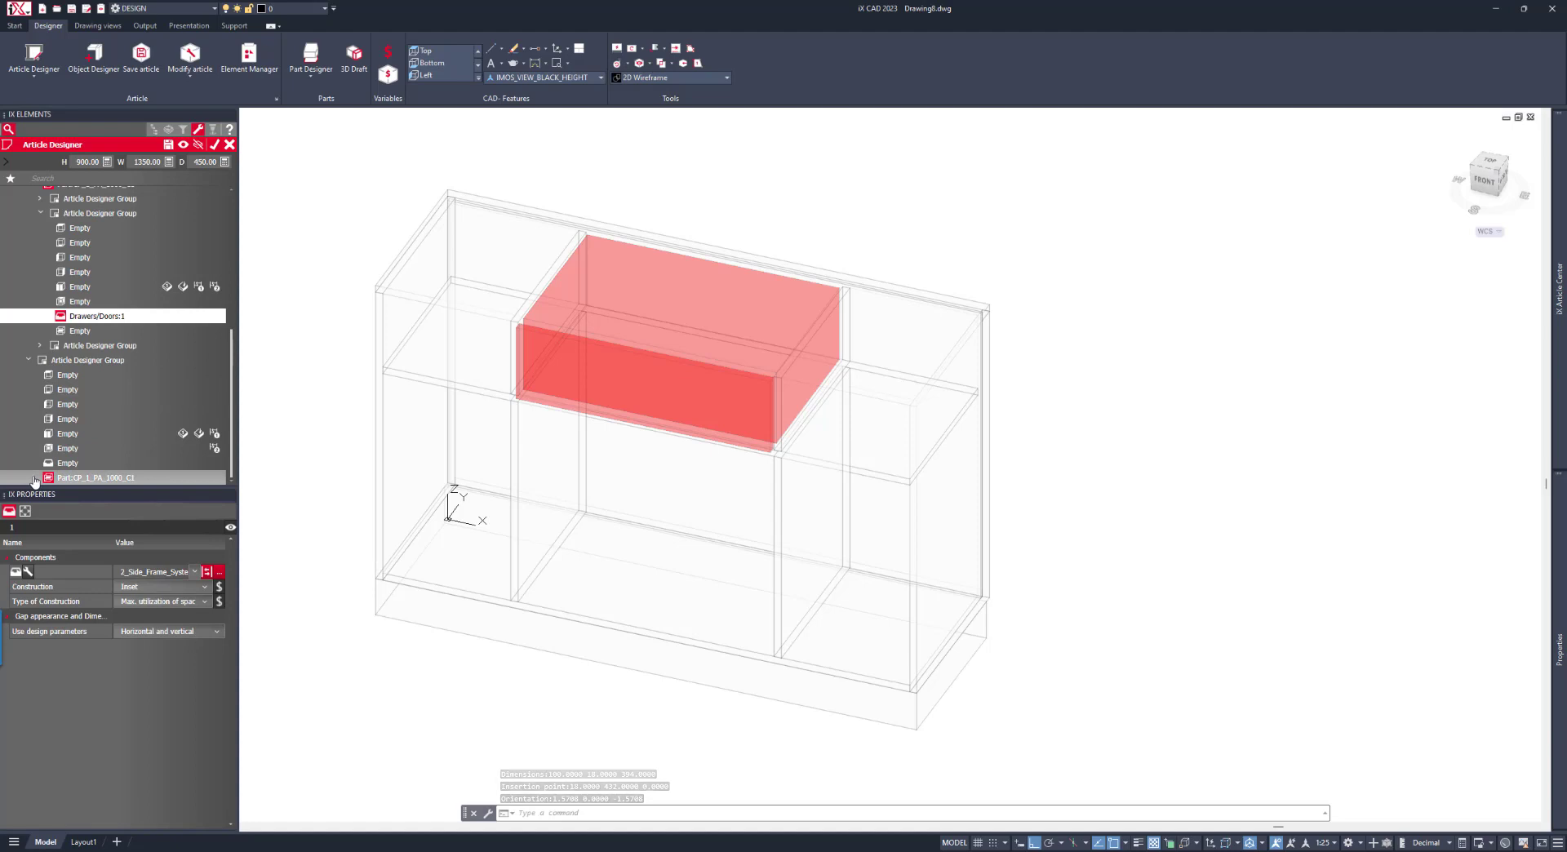
{"action": "left_click", "coordinate": [35, 478]}
{"action": "left_click", "coordinate": [39, 451]}
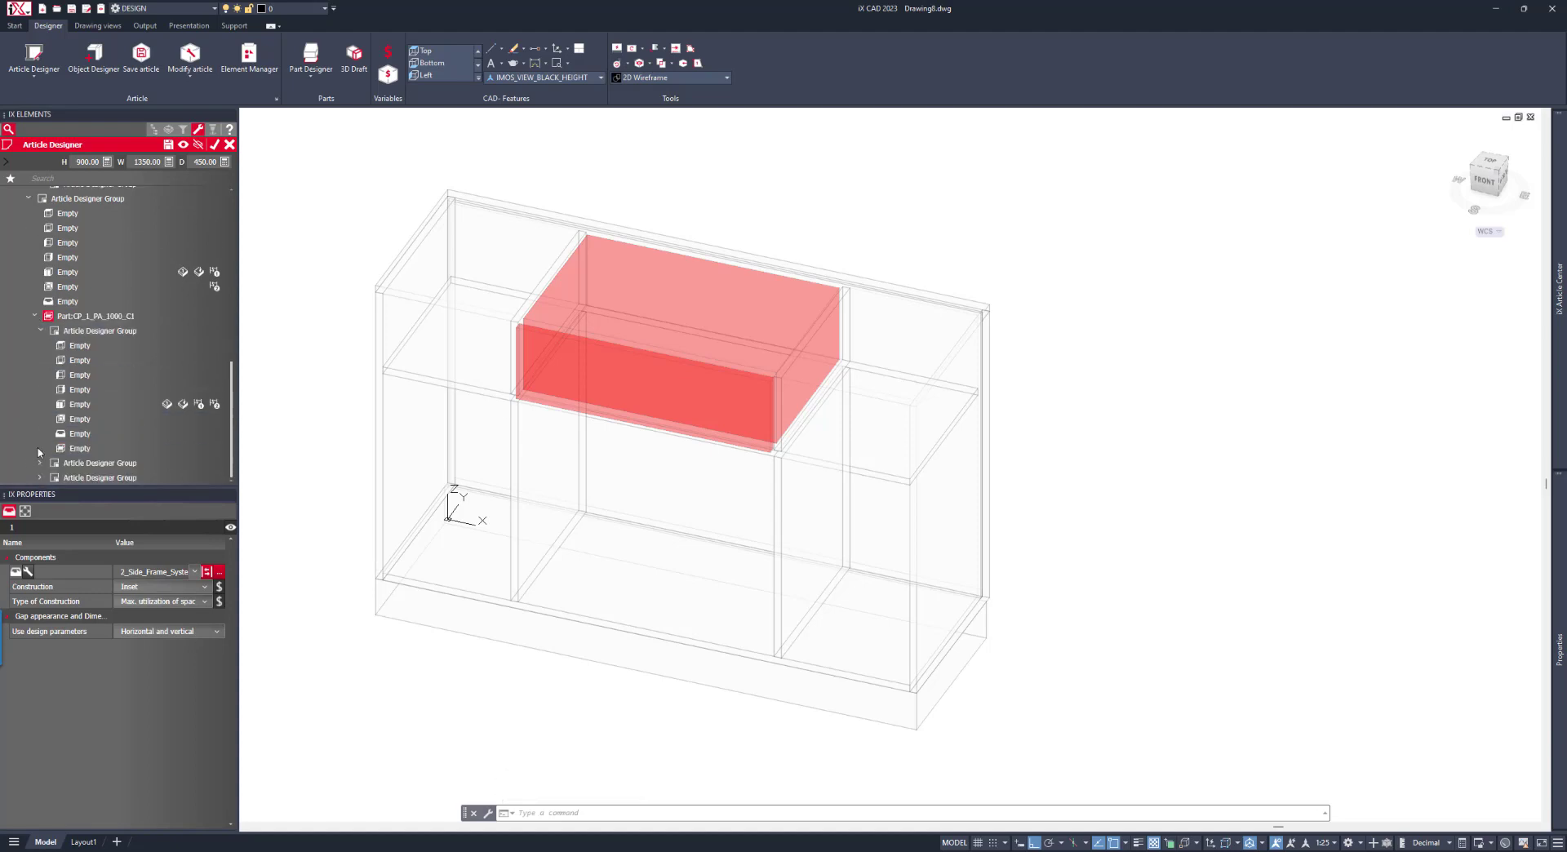
{"action": "left_click", "coordinate": [89, 473]}
{"action": "left_click", "coordinate": [138, 581]}
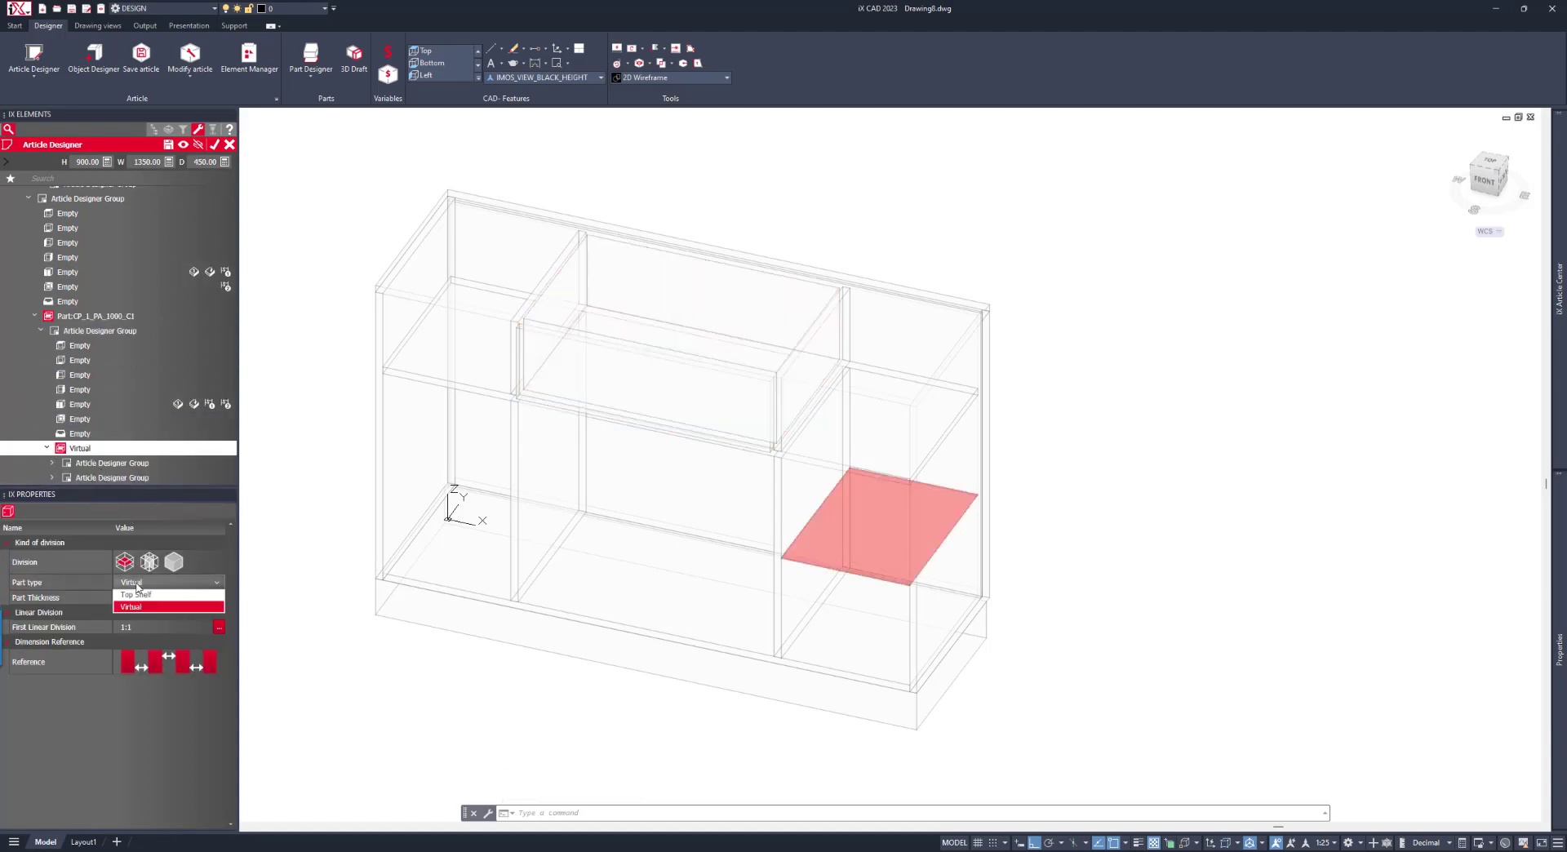
{"action": "left_click", "coordinate": [137, 592]}
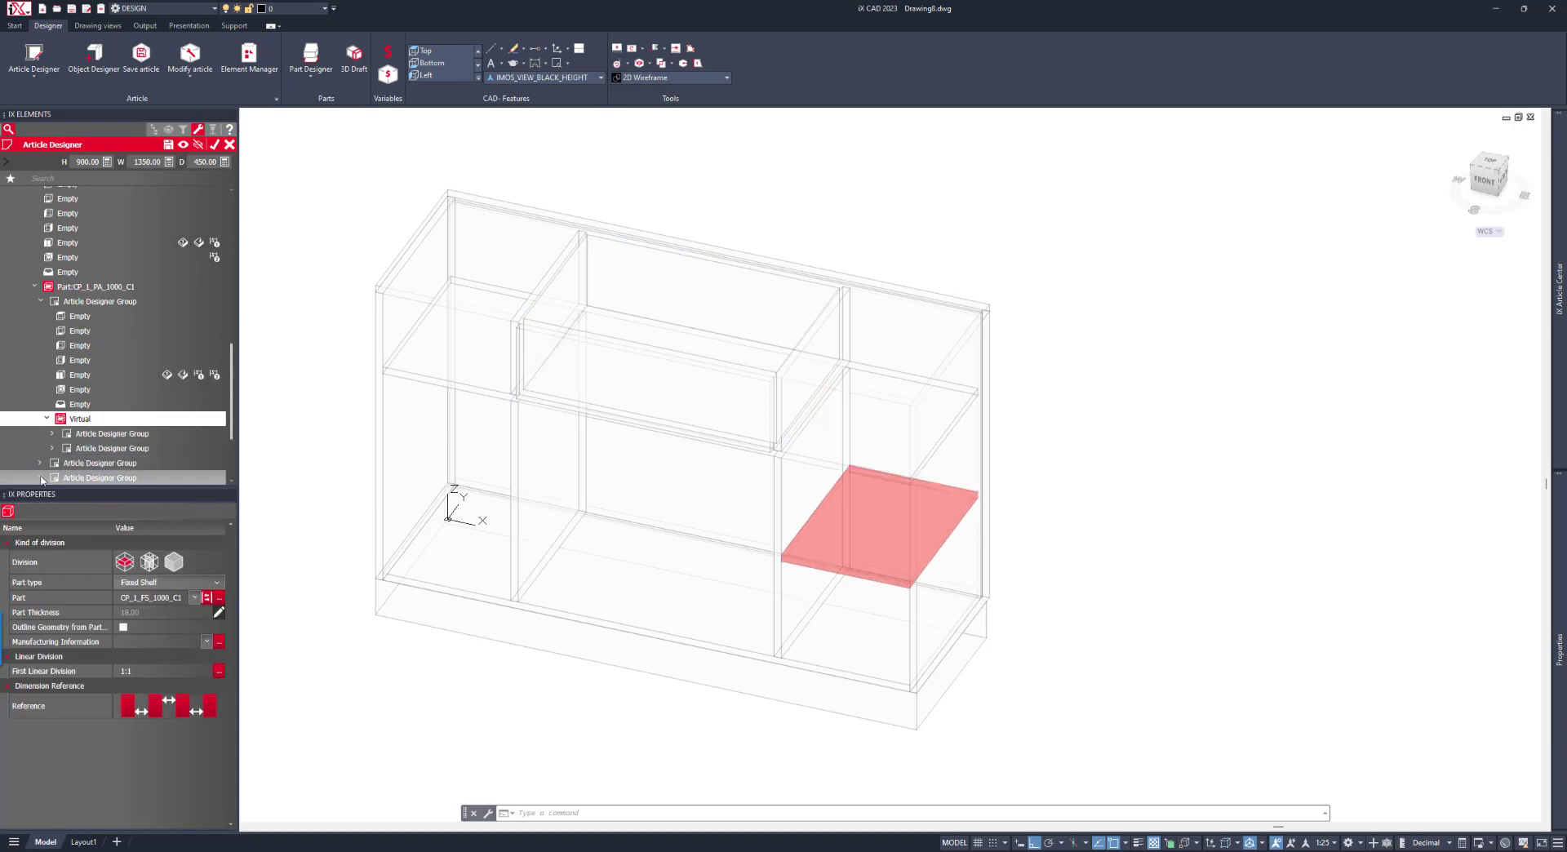
{"action": "left_click", "coordinate": [40, 478]}
{"action": "left_click", "coordinate": [65, 479]}
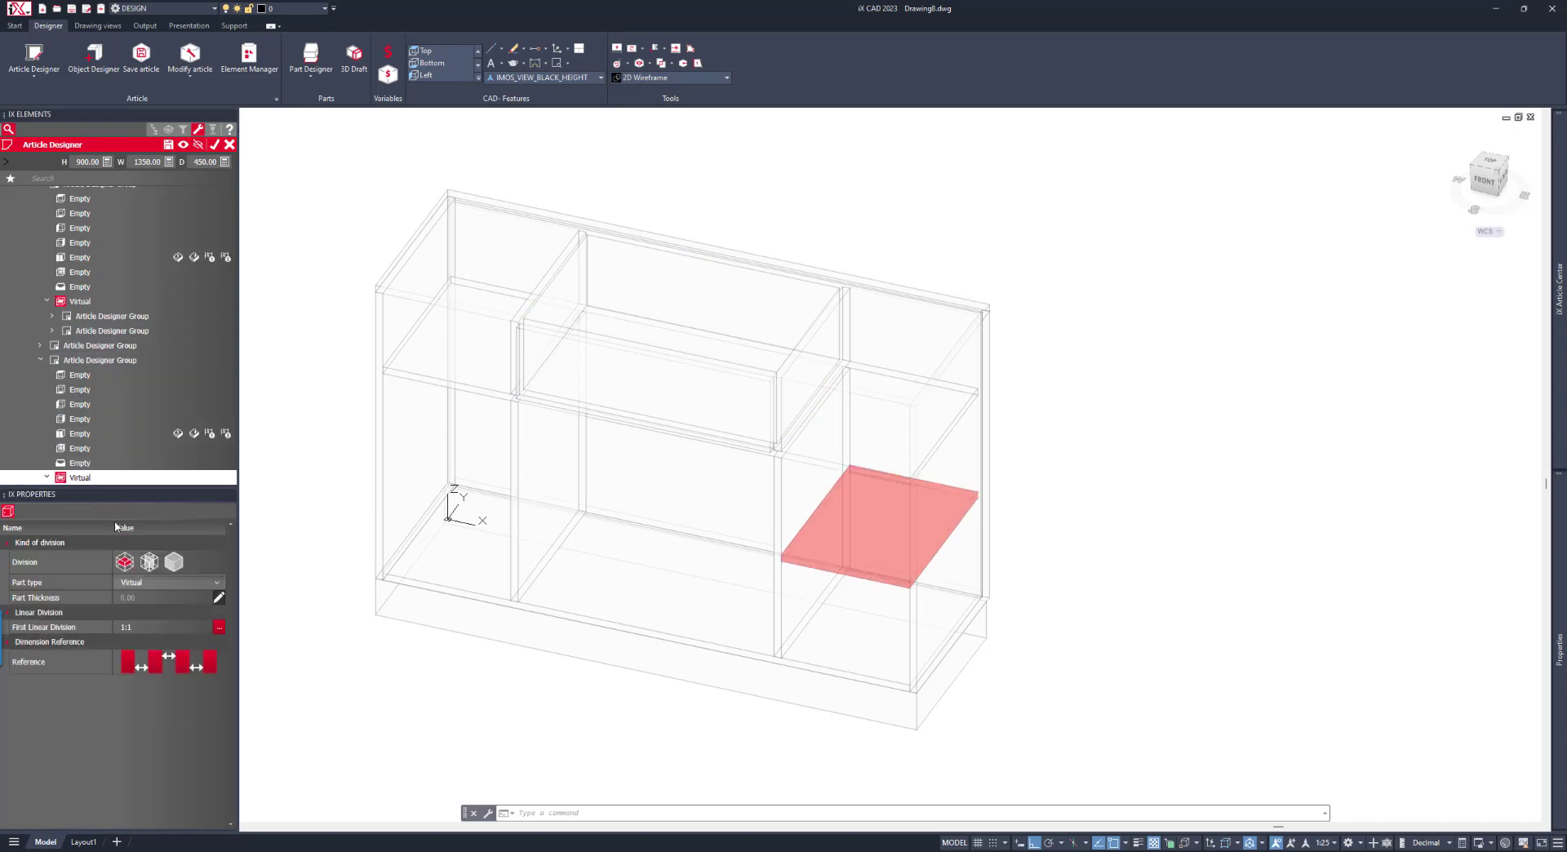
{"action": "left_click", "coordinate": [144, 582]}
{"action": "left_click", "coordinate": [142, 609]}
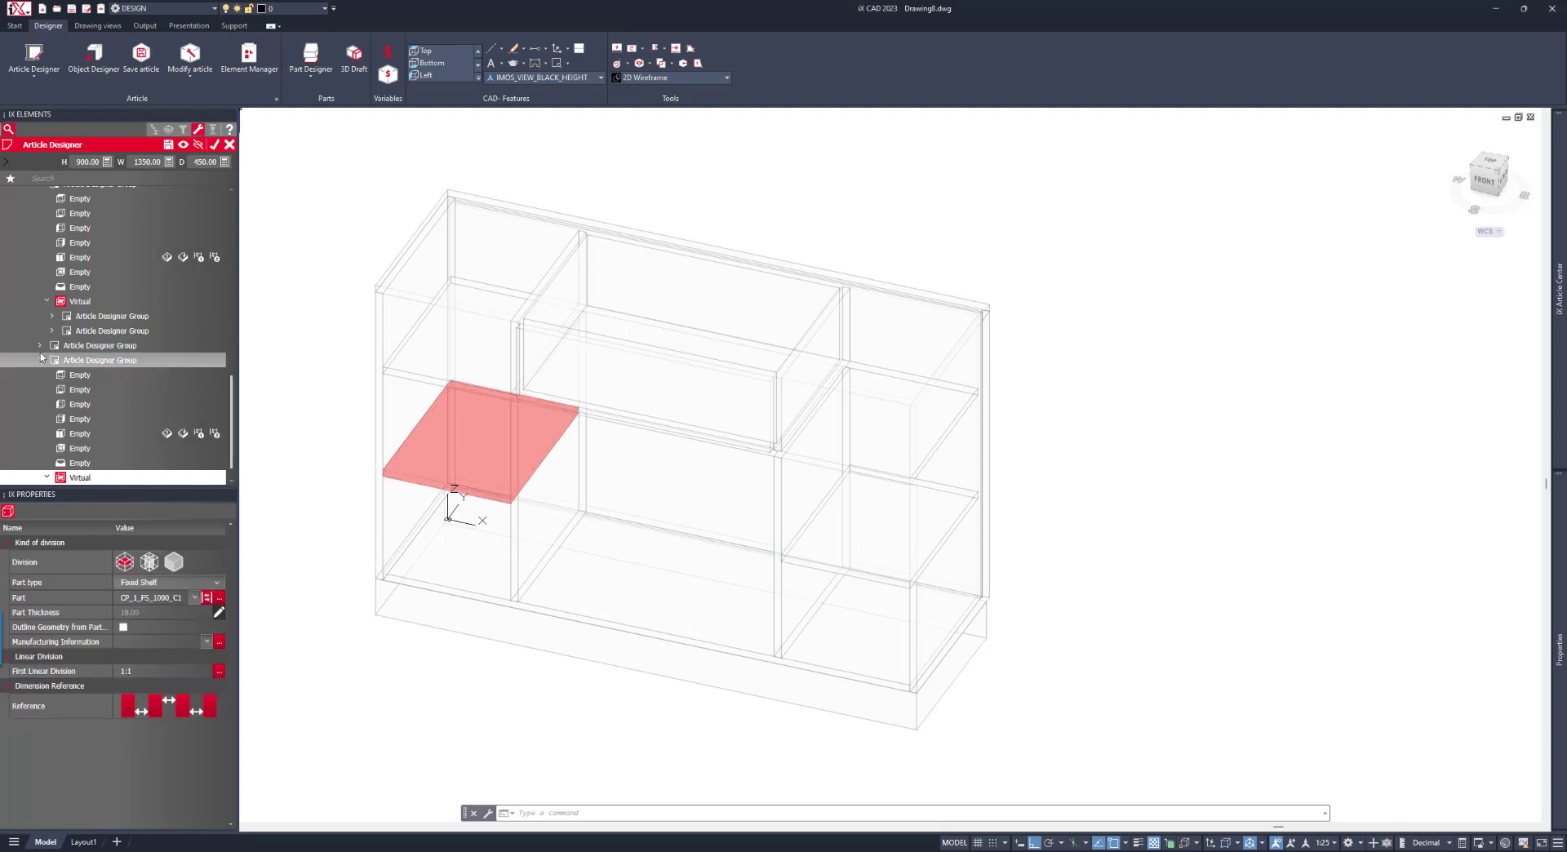
Add an adjustable shelf to the lower middle bay.
{"action": "scroll", "coordinate": [58, 400], "scroll_direction": "down", "scroll_amount": 1}
{"action": "left_click", "coordinate": [66, 419]}
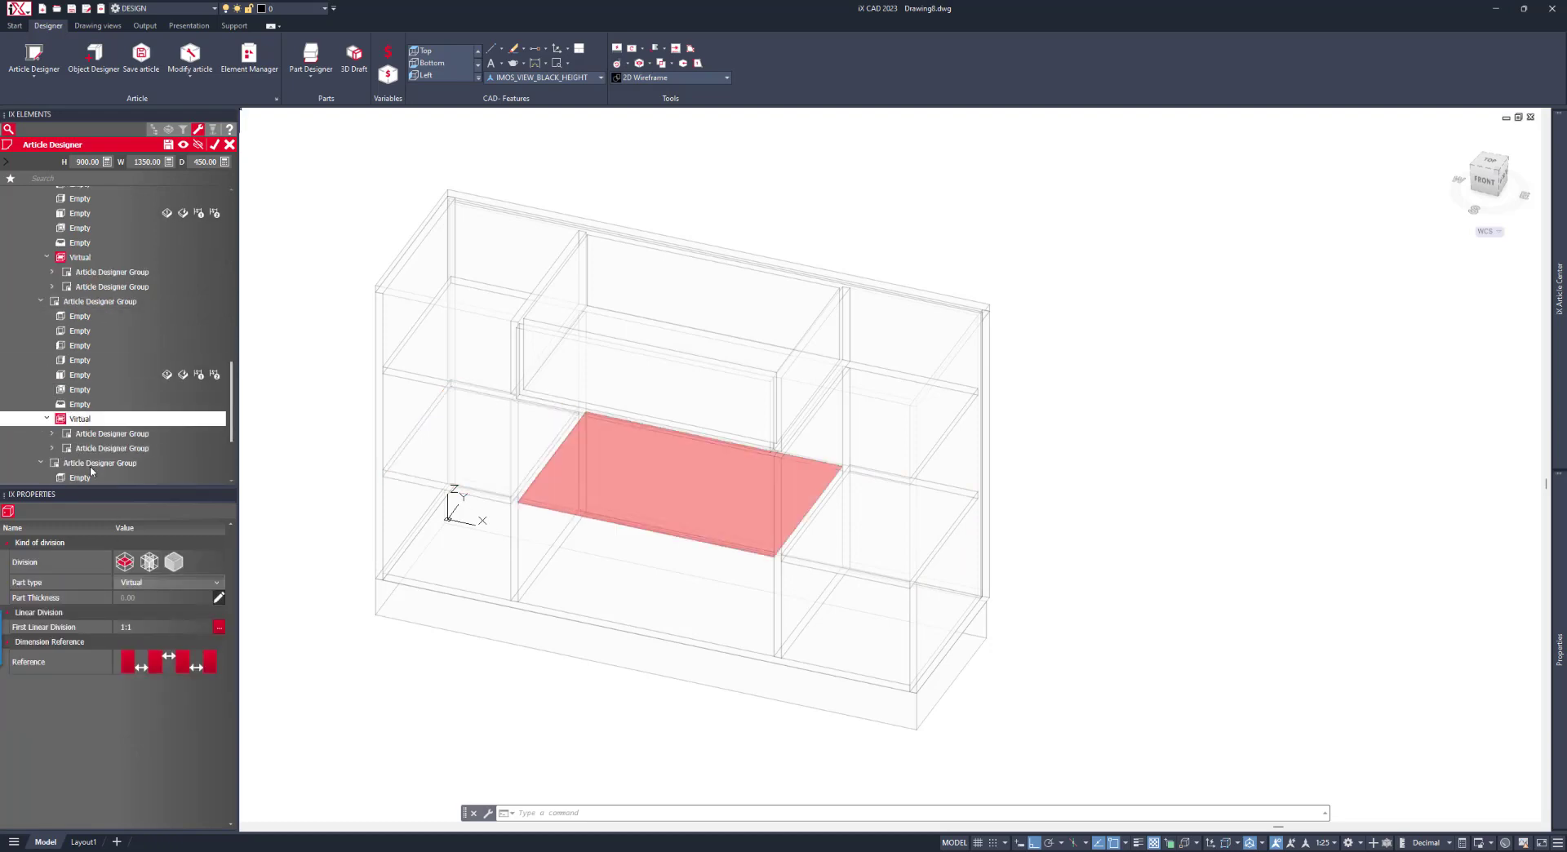
{"action": "left_click", "coordinate": [144, 582]}
{"action": "left_click", "coordinate": [142, 608]}
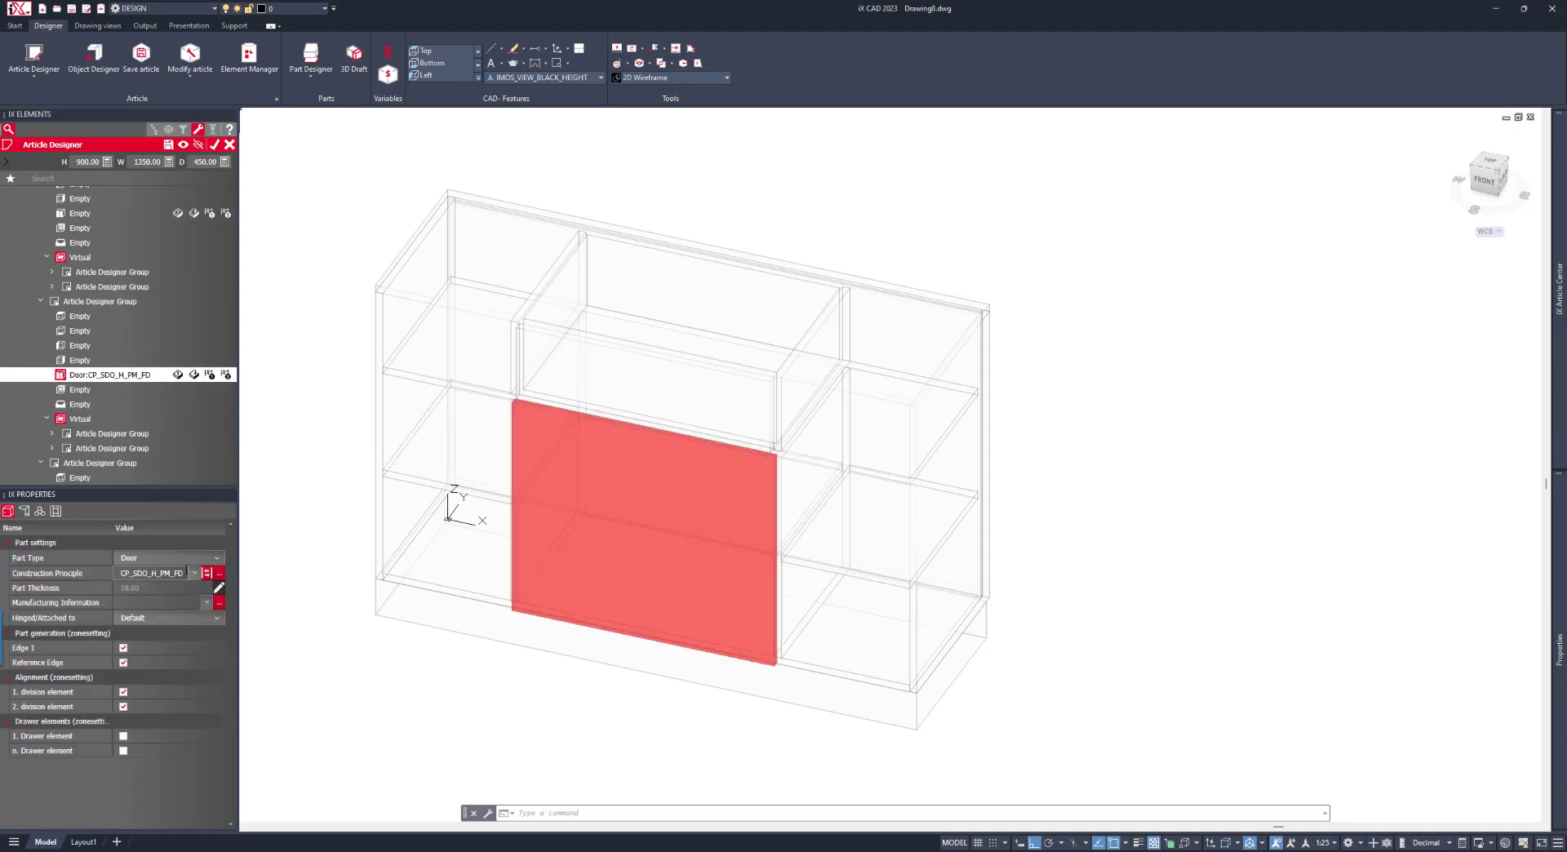
Change the middle bay's door to CP_DDI_H_PT_FD double doors and finish the article.
{"action": "left_click", "coordinate": [196, 576]}
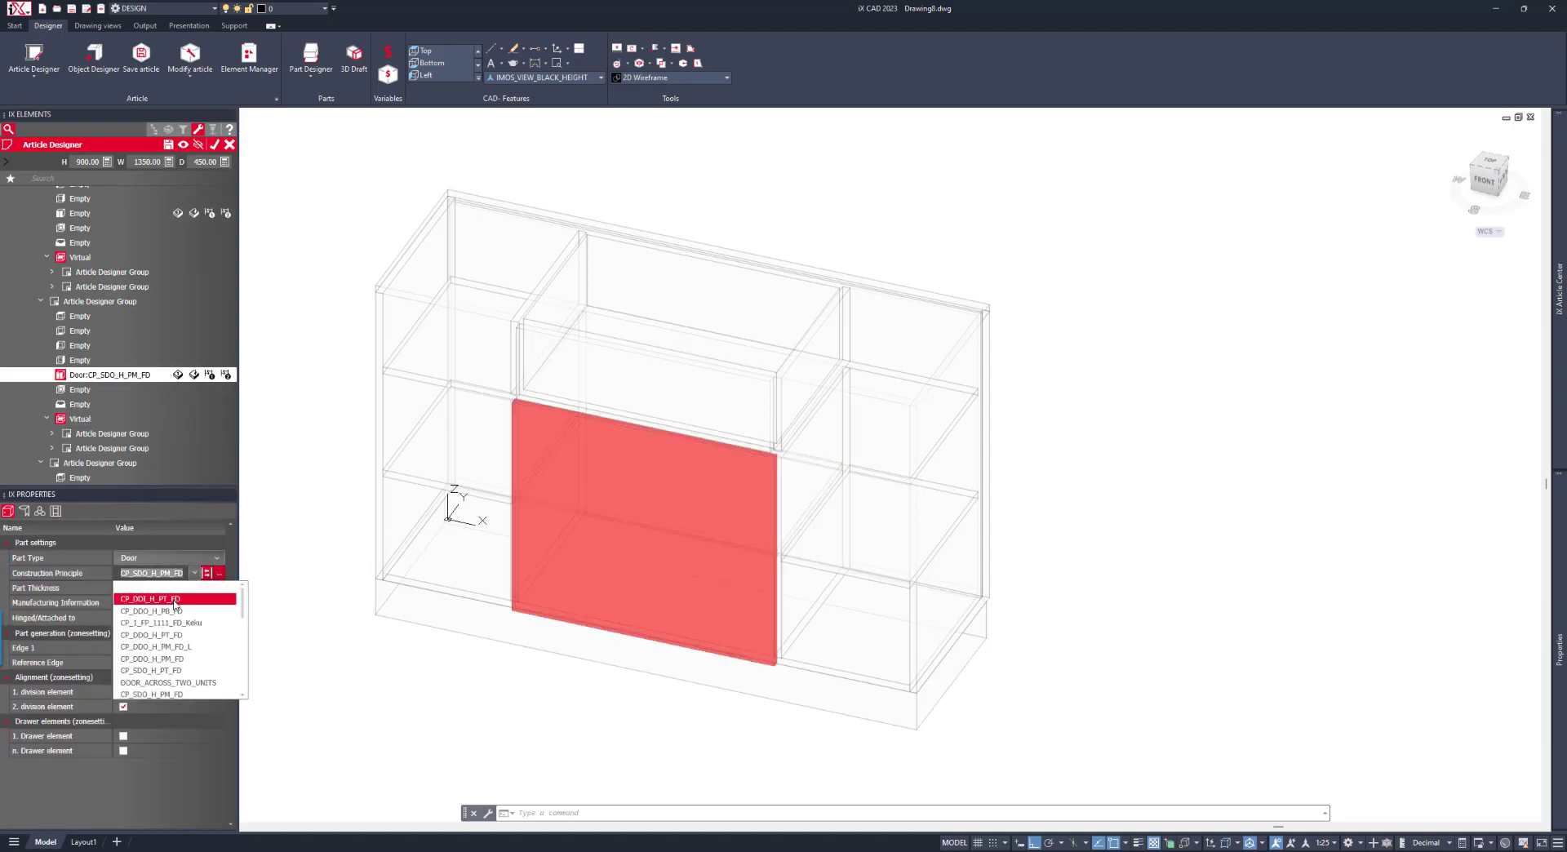
{"action": "left_click", "coordinate": [367, 477]}
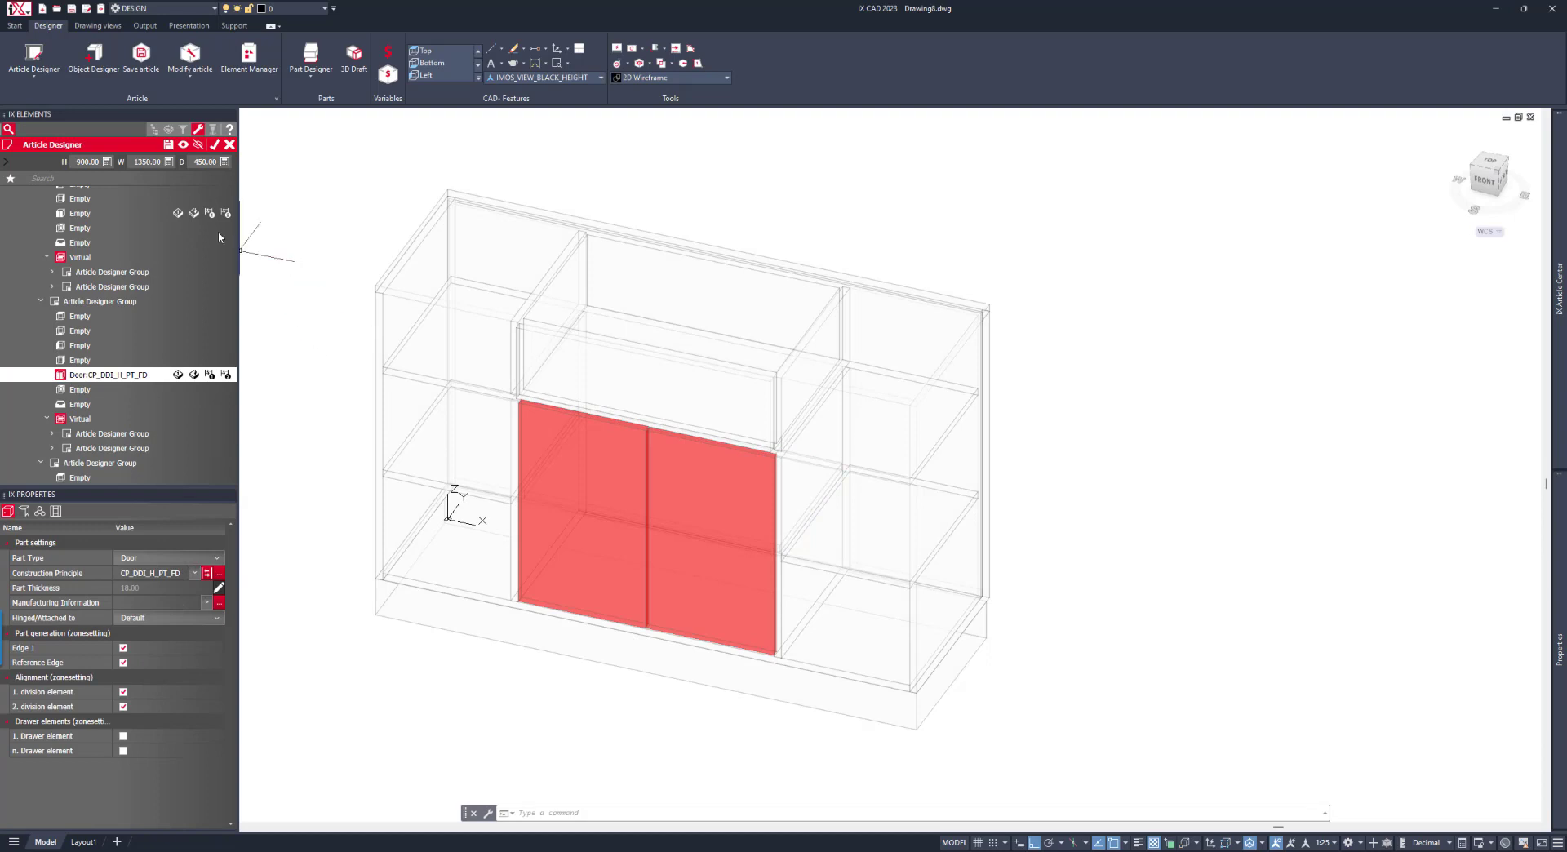
{"action": "left_click", "coordinate": [215, 145]}
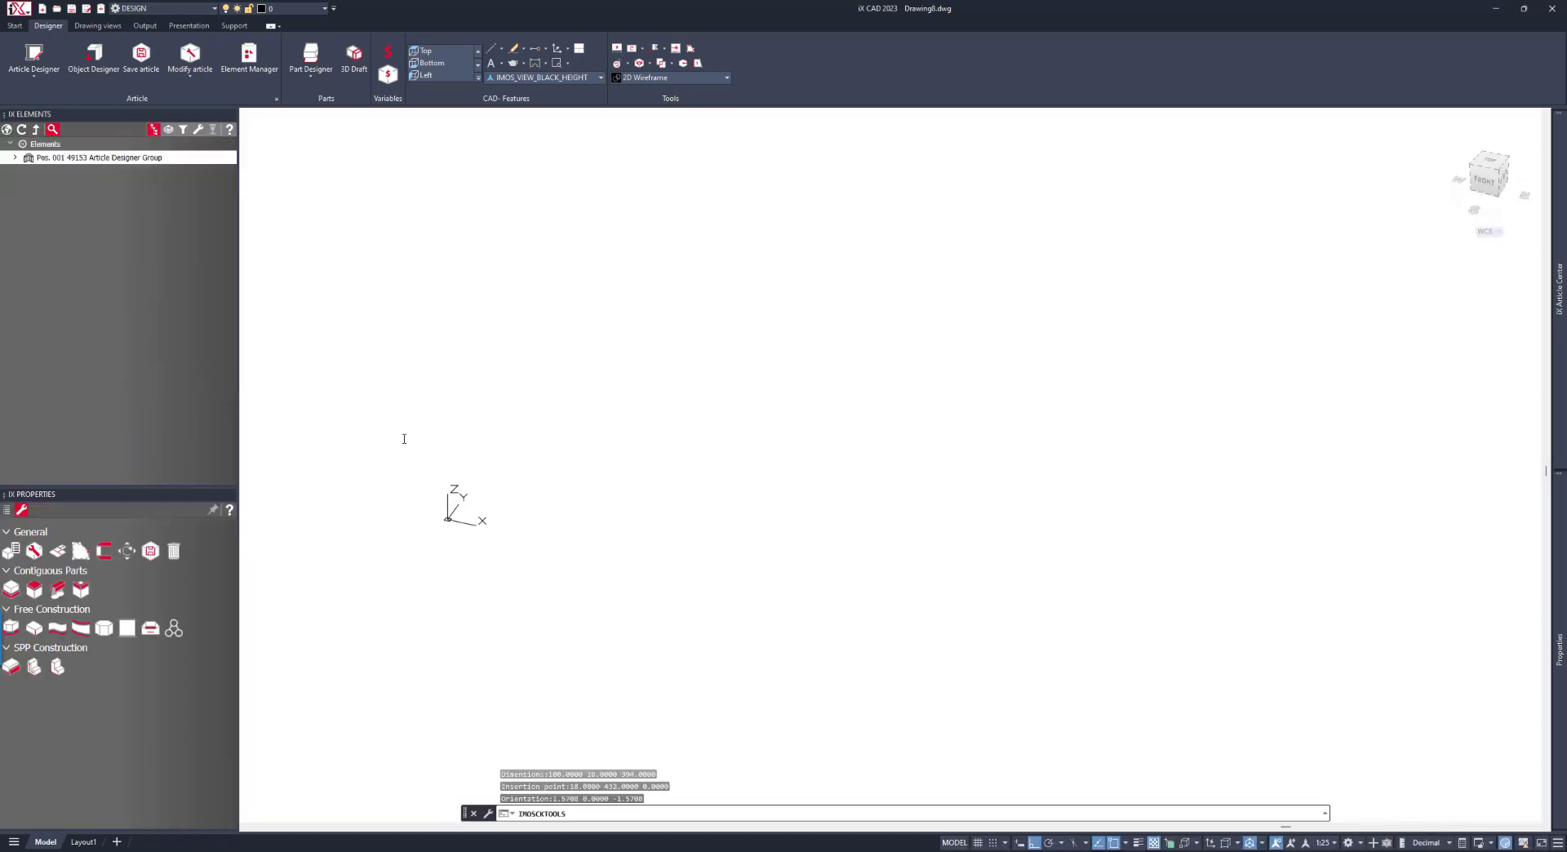
Shade the sideboard Realistic, orbit to a front view, and play its opening animation.
{"action": "left_click", "coordinate": [679, 84]}
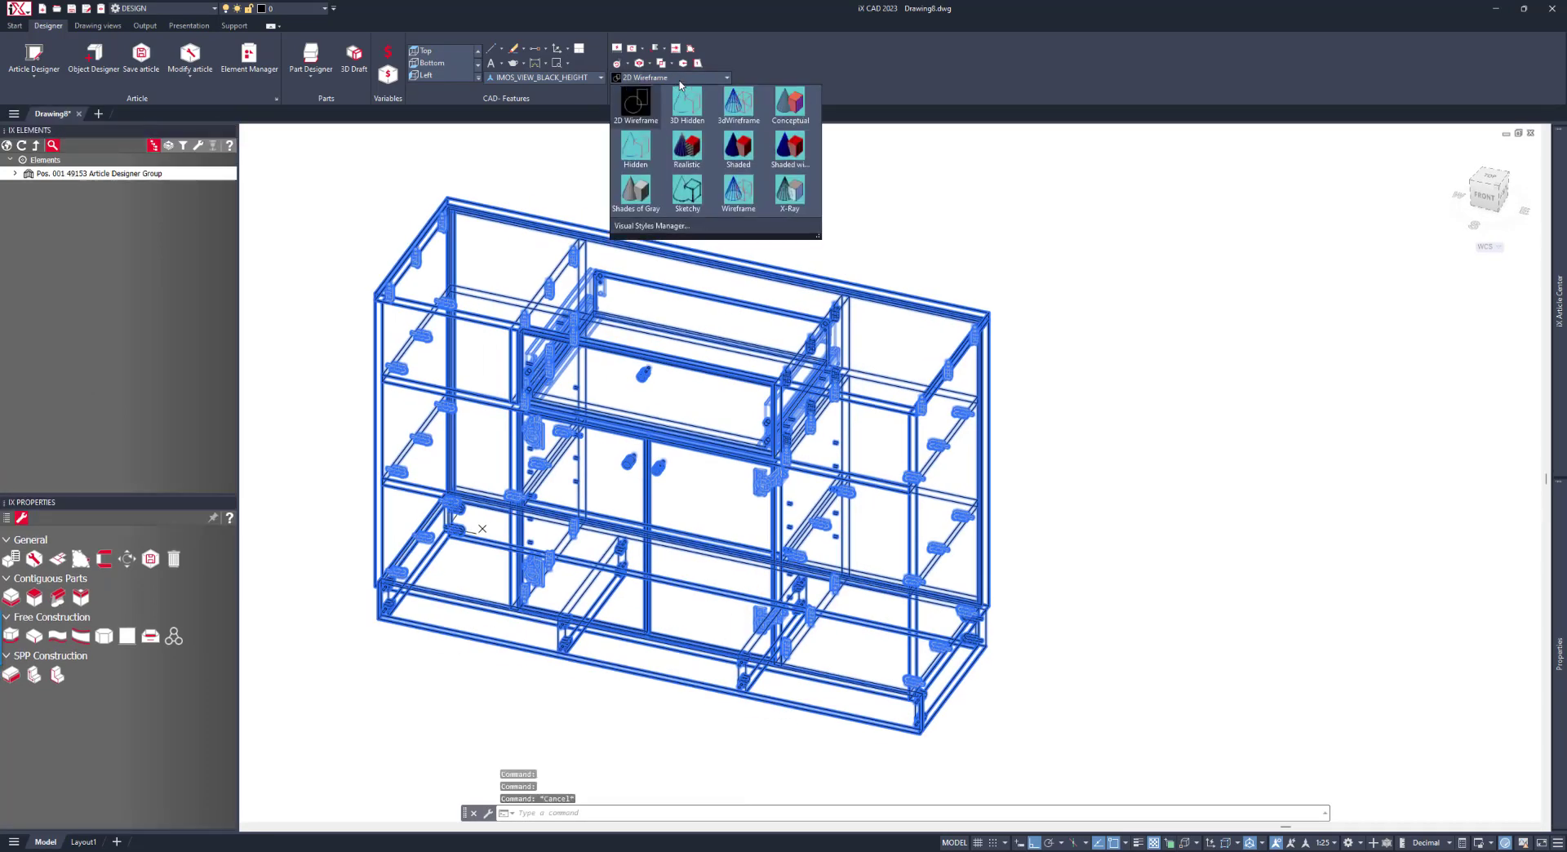
{"action": "left_click", "coordinate": [685, 148]}
{"action": "middle_click_drag", "start_coordinate": [612, 525], "coordinate": [544, 310], "text": "shift"}
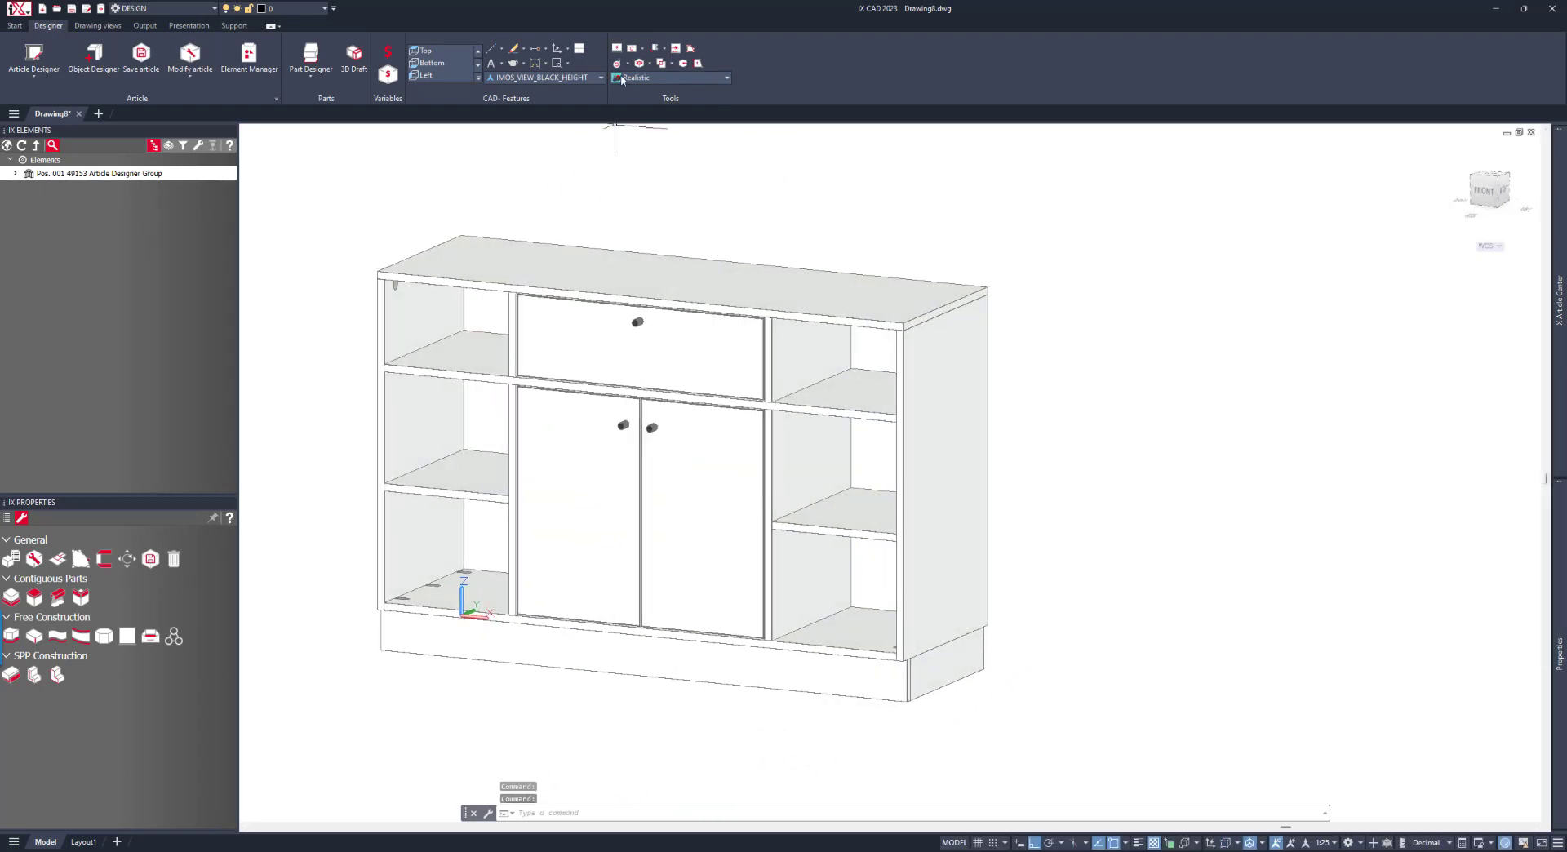
{"action": "left_click", "coordinate": [189, 25]}
{"action": "left_click", "coordinate": [55, 80]}
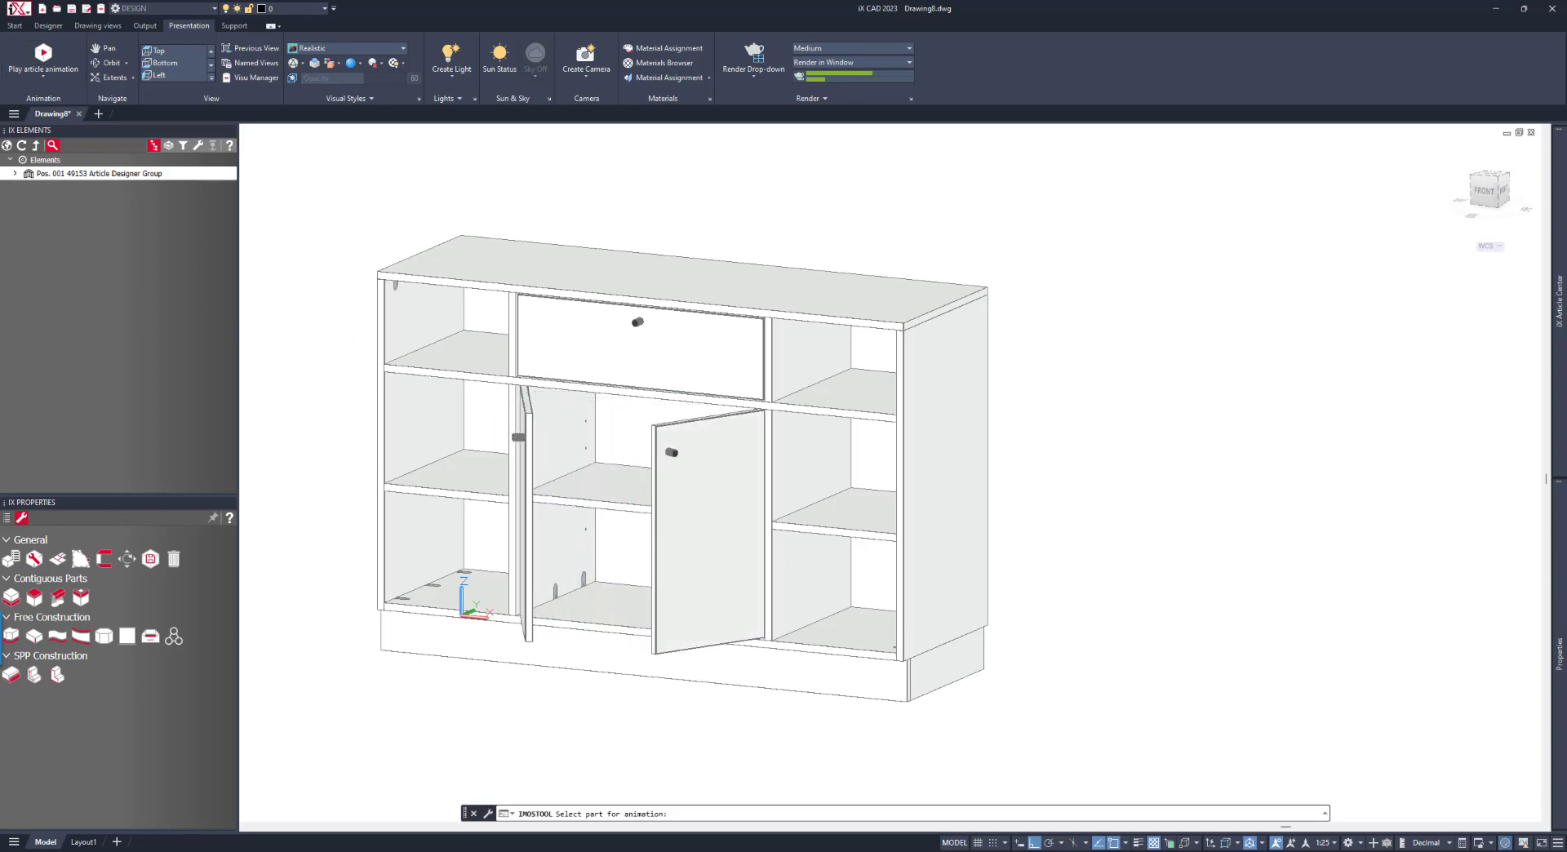
Orbit around the opened cabinet, then bring up the Save Order as window.
{"action": "middle_click_drag", "start_coordinate": [620, 408], "coordinate": [603, 370], "text": "shift"}
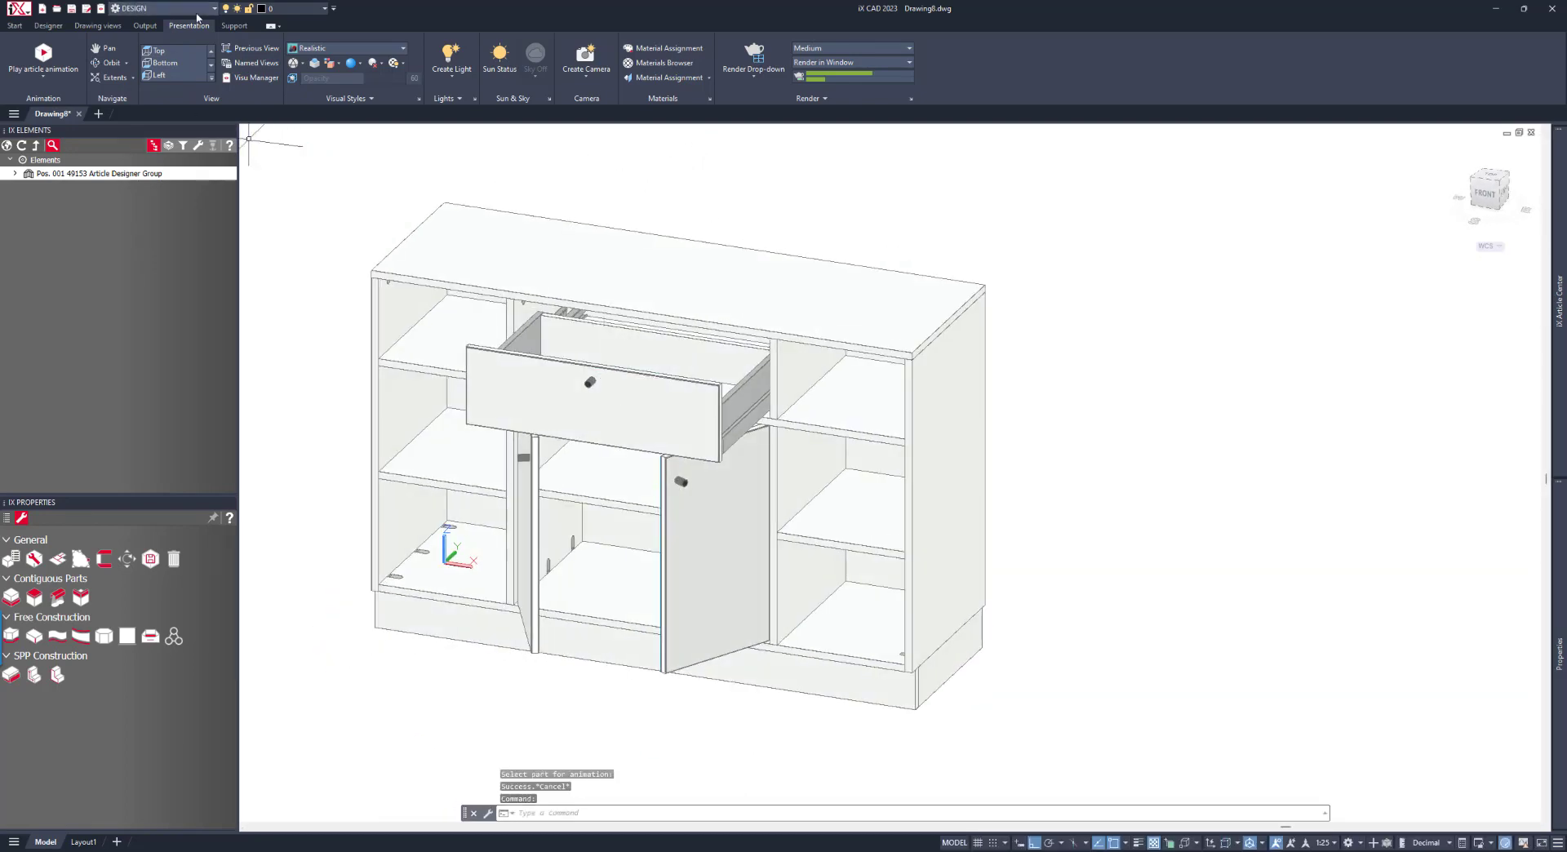
{"action": "left_click", "coordinate": [147, 173]}
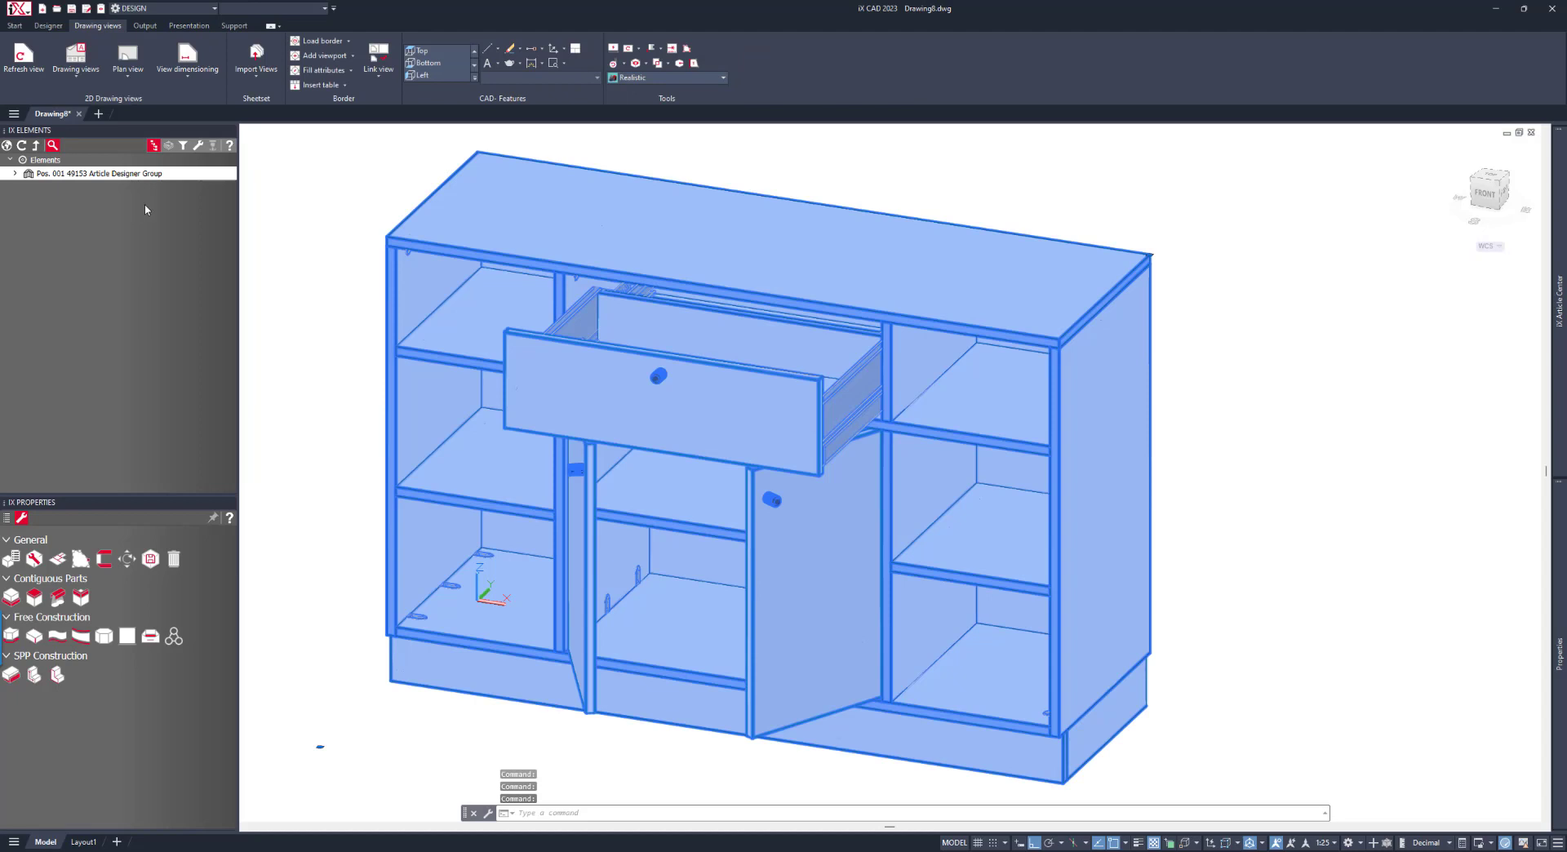
{"action": "left_click", "coordinate": [15, 25]}
{"action": "left_click", "coordinate": [104, 48]}
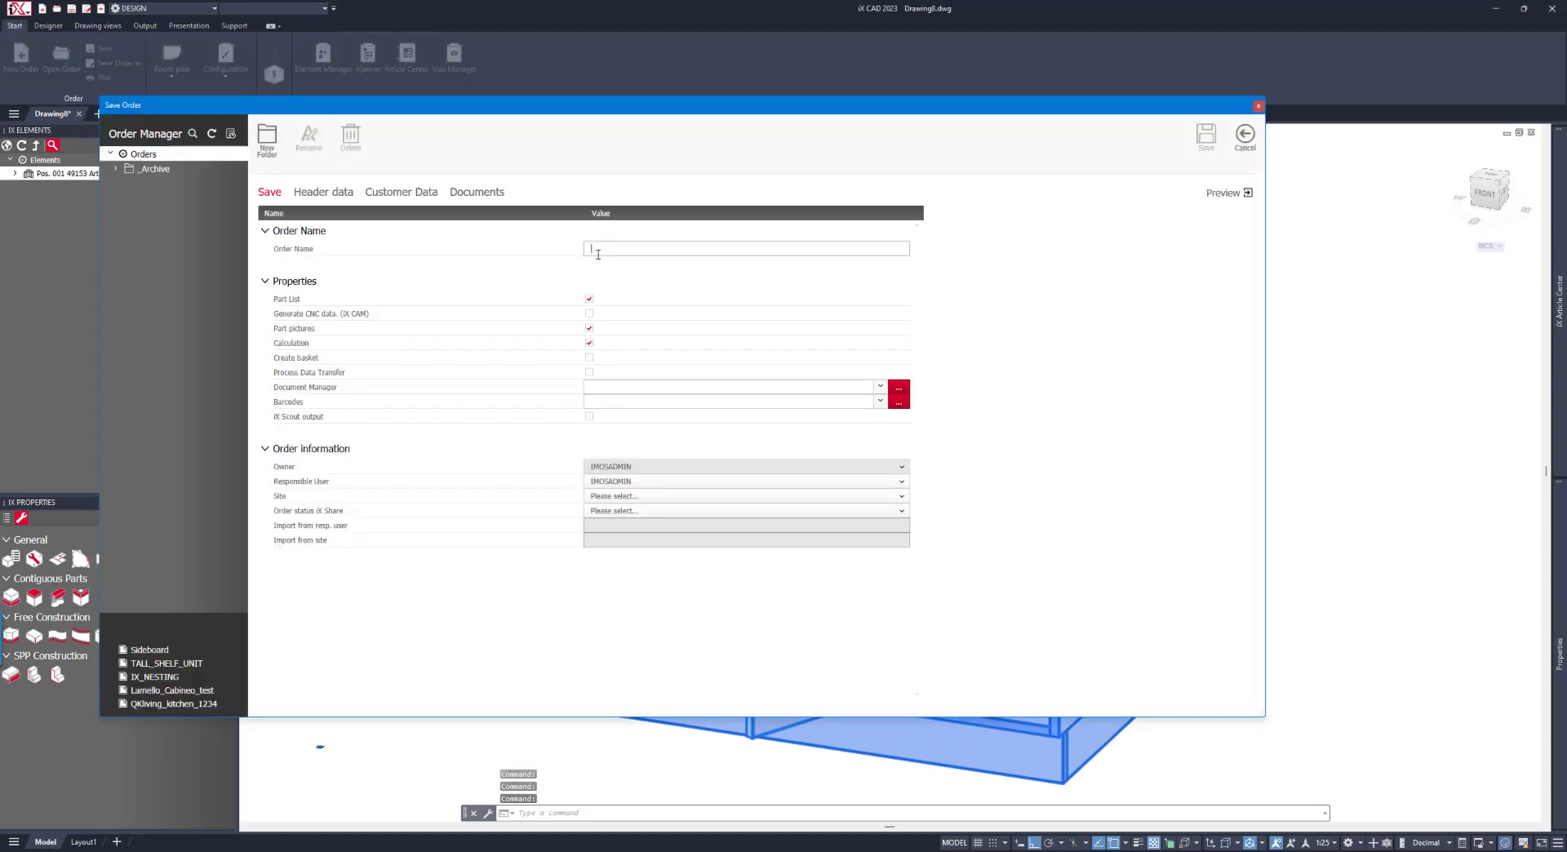
Save the order as SIDEBOARD with CNC data generation, overwriting the existing order.
{"action": "left_click", "coordinate": [604, 255]}
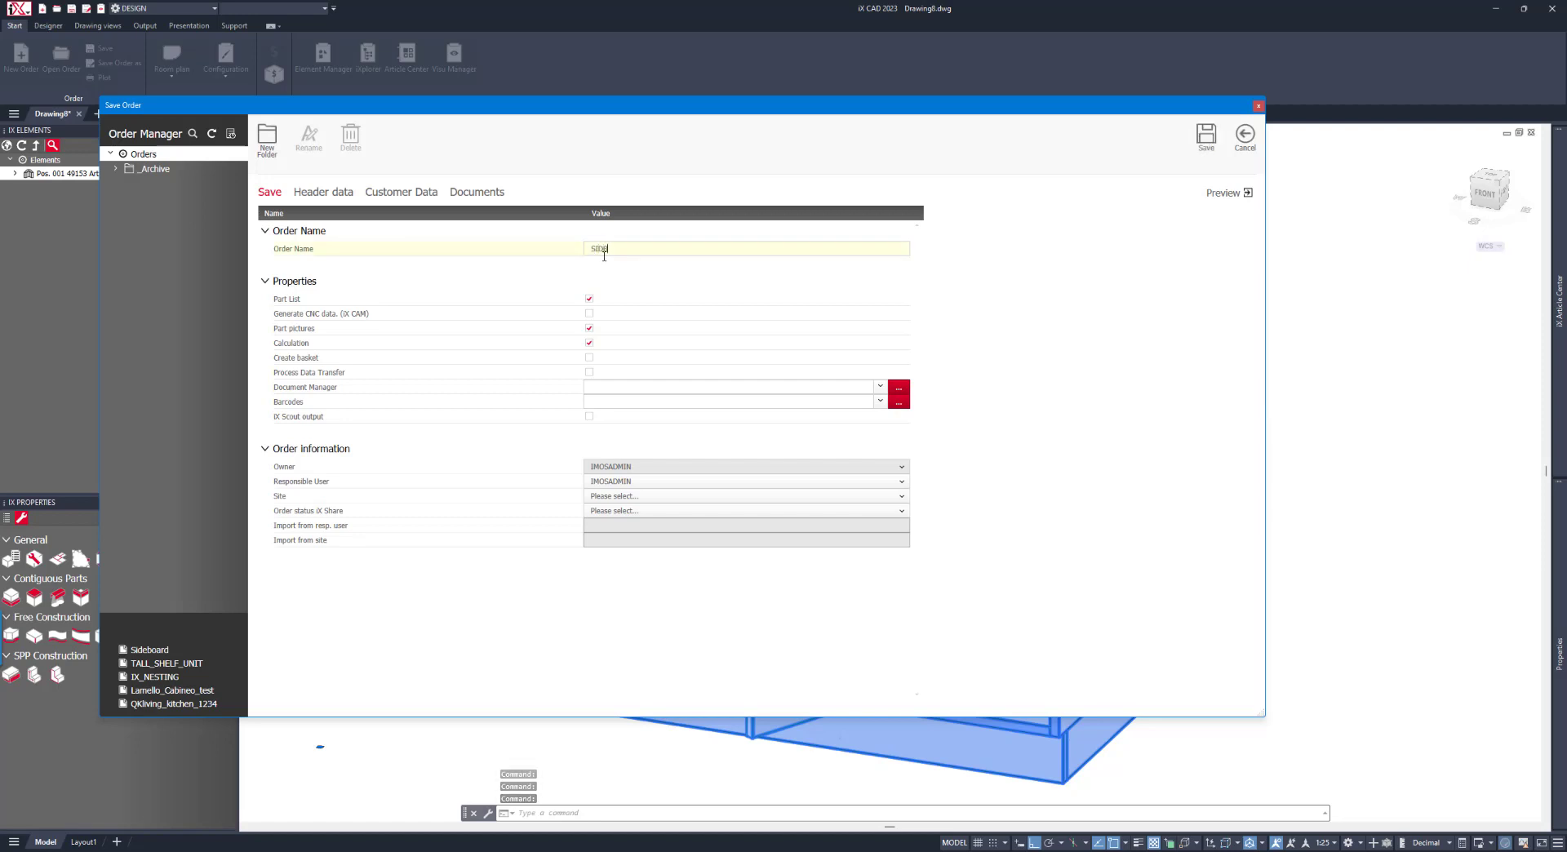
{"action": "left_click", "coordinate": [607, 256]}
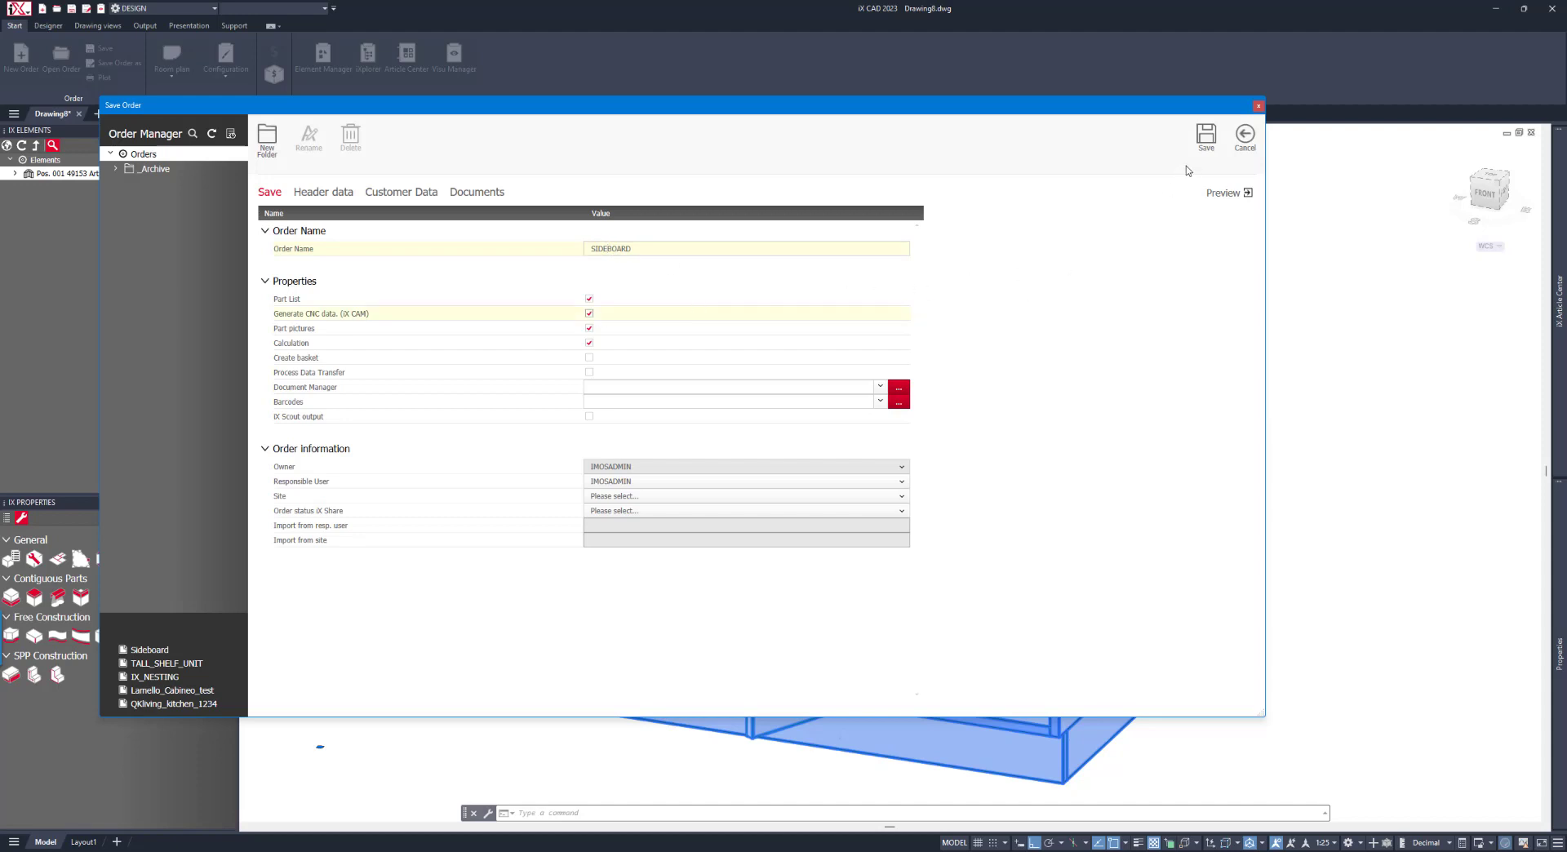
{"action": "left_click", "coordinate": [1205, 137]}
{"action": "left_click", "coordinate": [855, 457]}
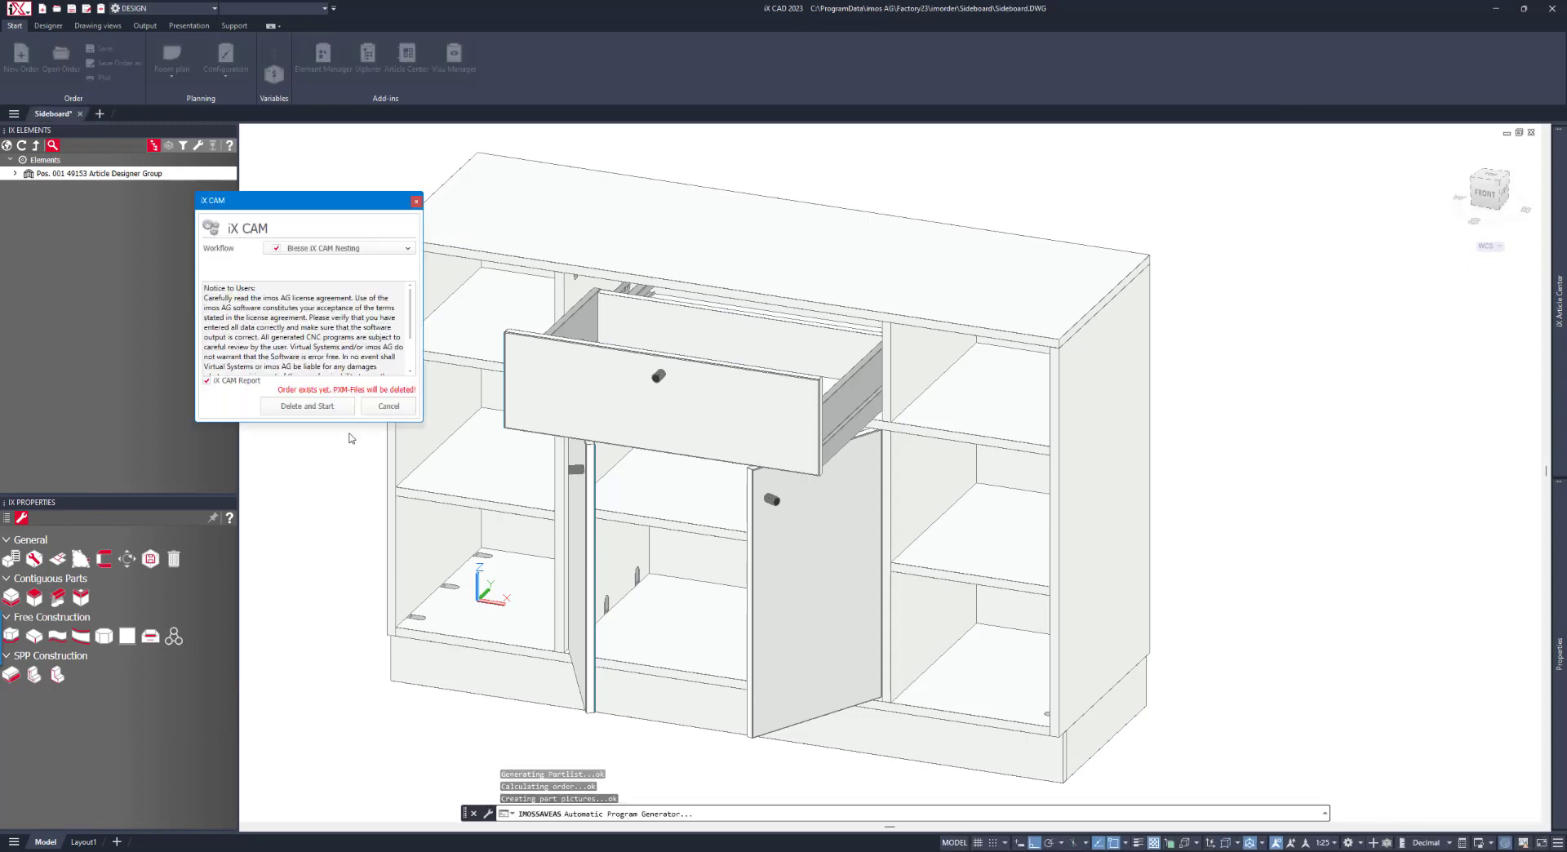
Delete the old programs and generate CNC programs for all 25 Sideboard parts.
{"action": "left_click", "coordinate": [318, 407]}
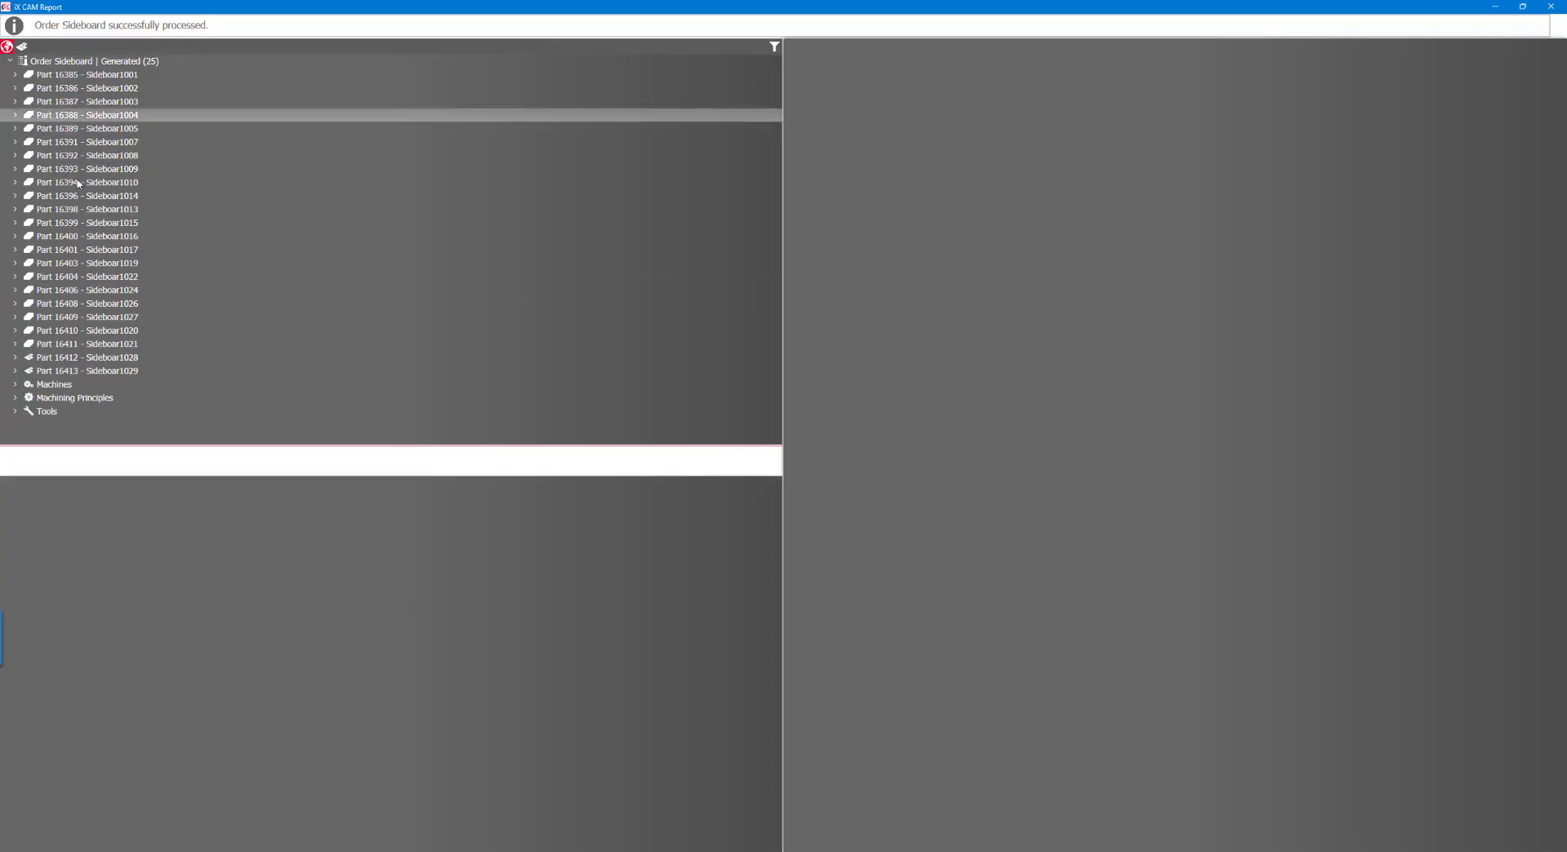
Preview the Sideboar1029 nesting and Parts 16412, 16411, 16403, 16392, 16389, then position the NESTING window.
{"action": "left_click", "coordinate": [73, 372]}
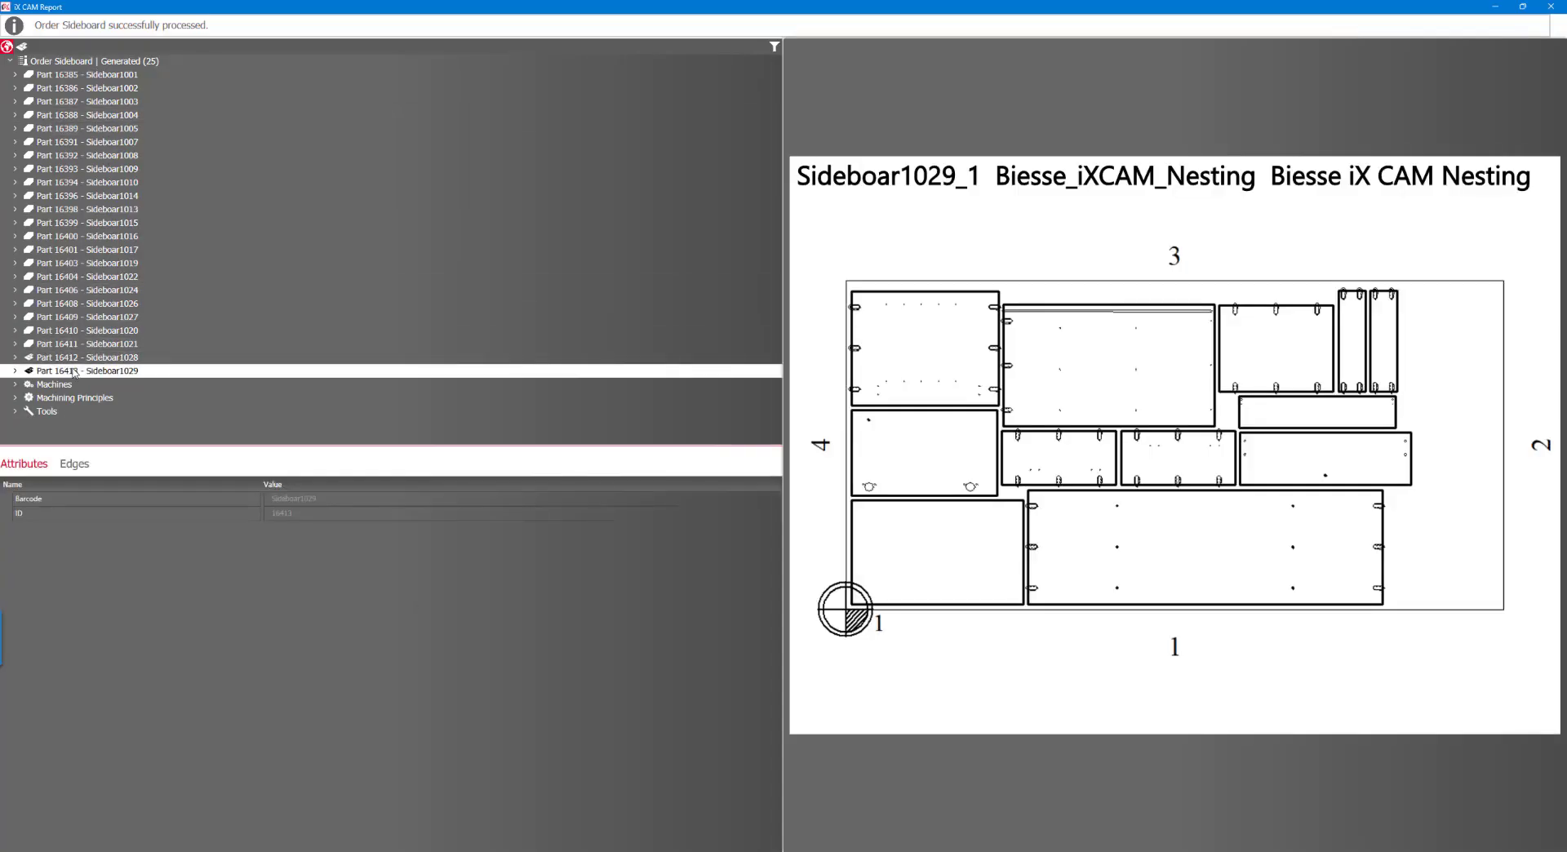
{"action": "left_click", "coordinate": [73, 358]}
{"action": "left_click", "coordinate": [72, 371]}
{"action": "left_click", "coordinate": [69, 344]}
{"action": "key", "text": "Up"}
{"action": "key", "text": "Up"}
{"action": "key", "text": "Up"}
{"action": "key", "text": "Up"}
{"action": "key", "text": "Up"}
{"action": "key", "text": "Up"}
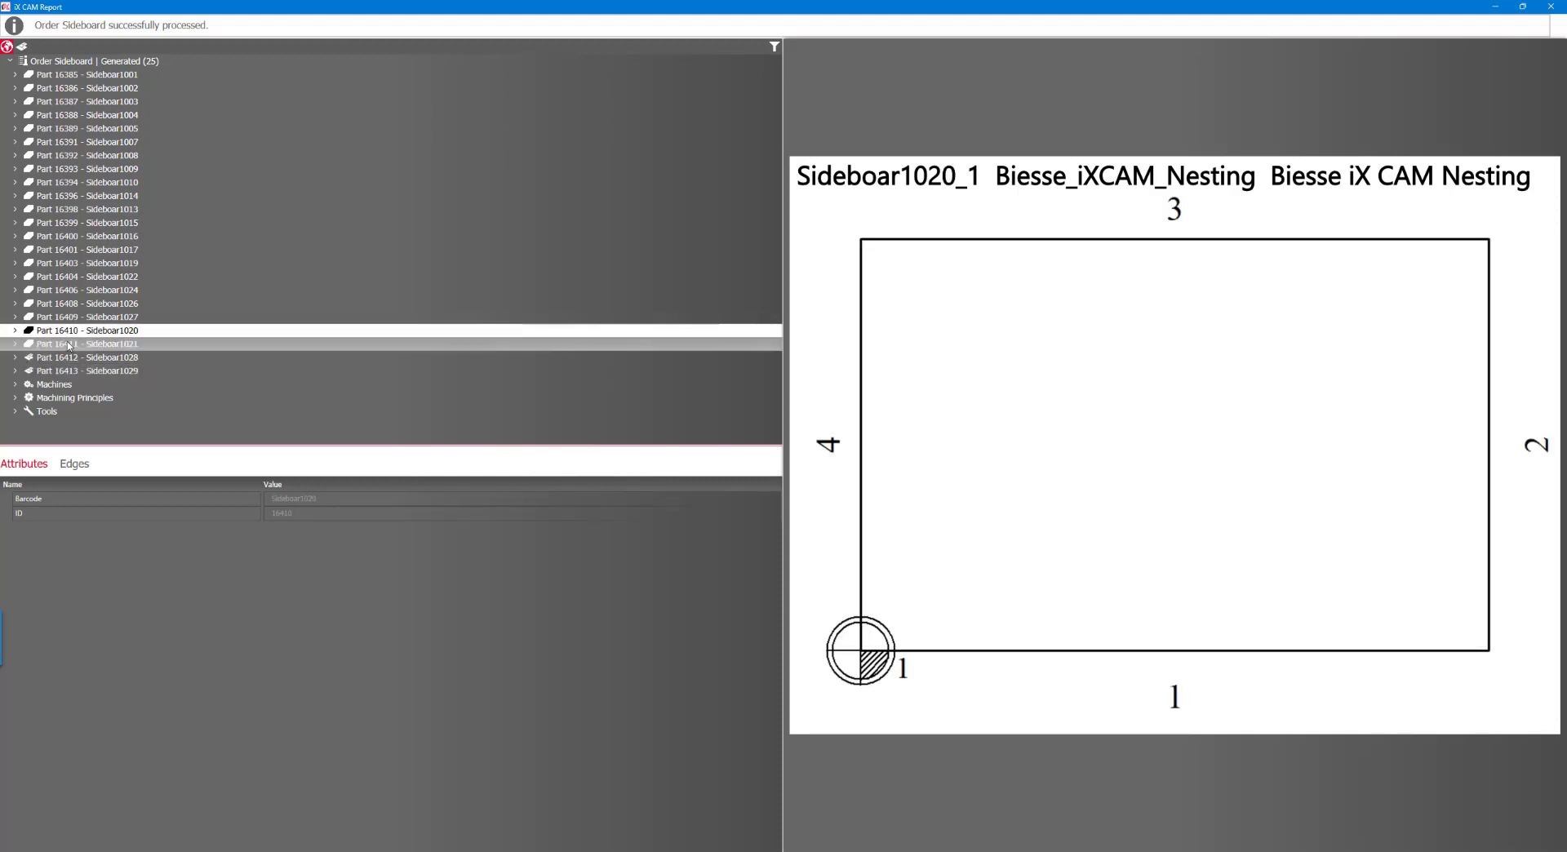
{"action": "key", "text": "Up"}
{"action": "key", "text": "Up"}
{"action": "key", "text": "Up"}
{"action": "key", "text": "Up"}
{"action": "key", "text": "Up"}
{"action": "key", "text": "Up"}
{"action": "key", "text": "Up"}
{"action": "key", "text": "Up"}
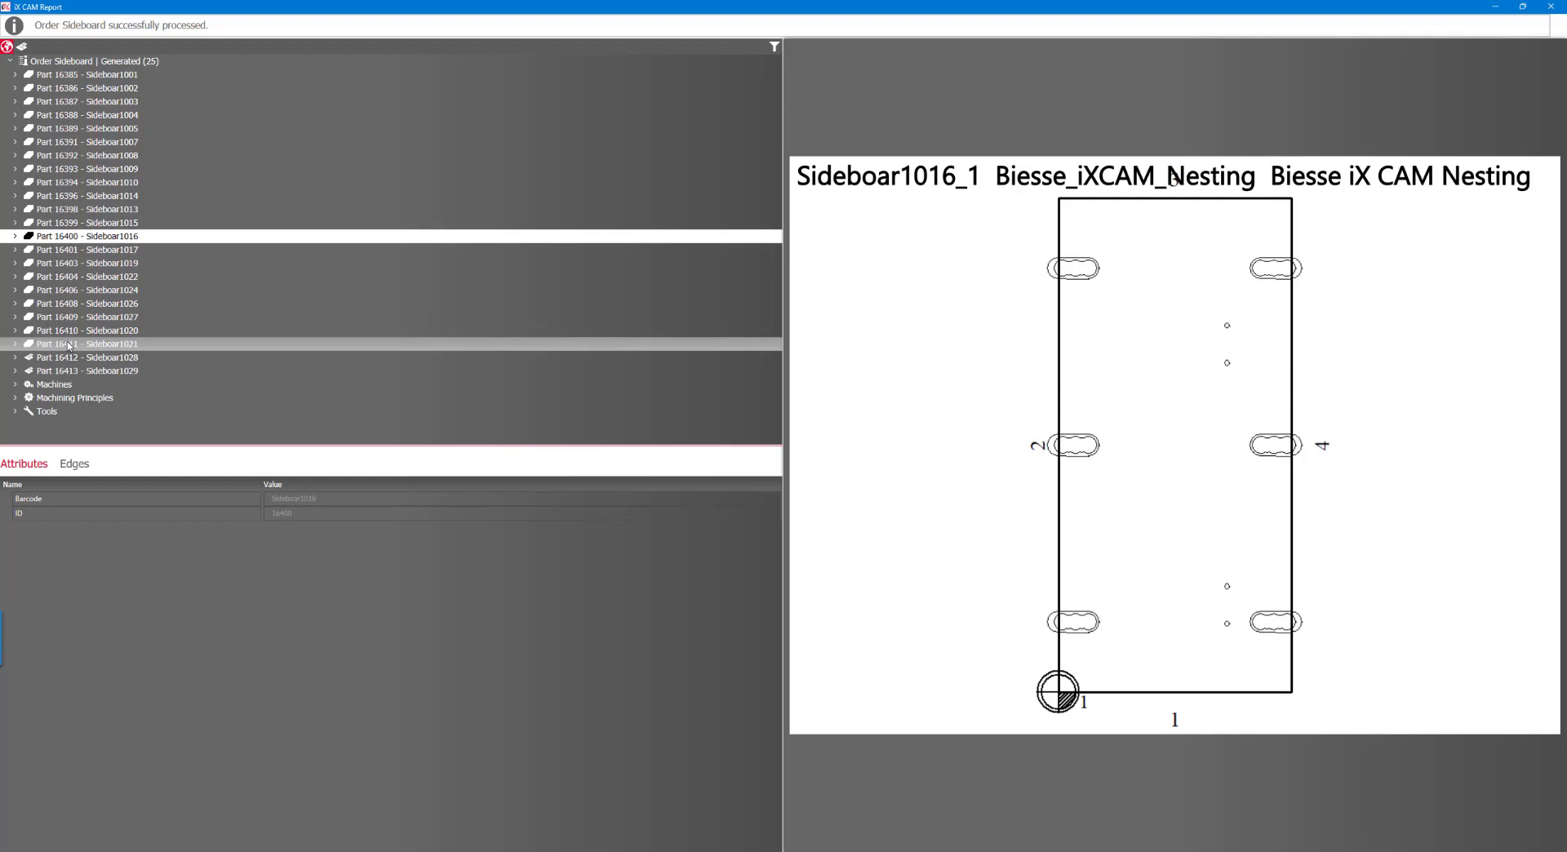
{"action": "key", "text": "Up"}
{"action": "key", "text": "Up"}
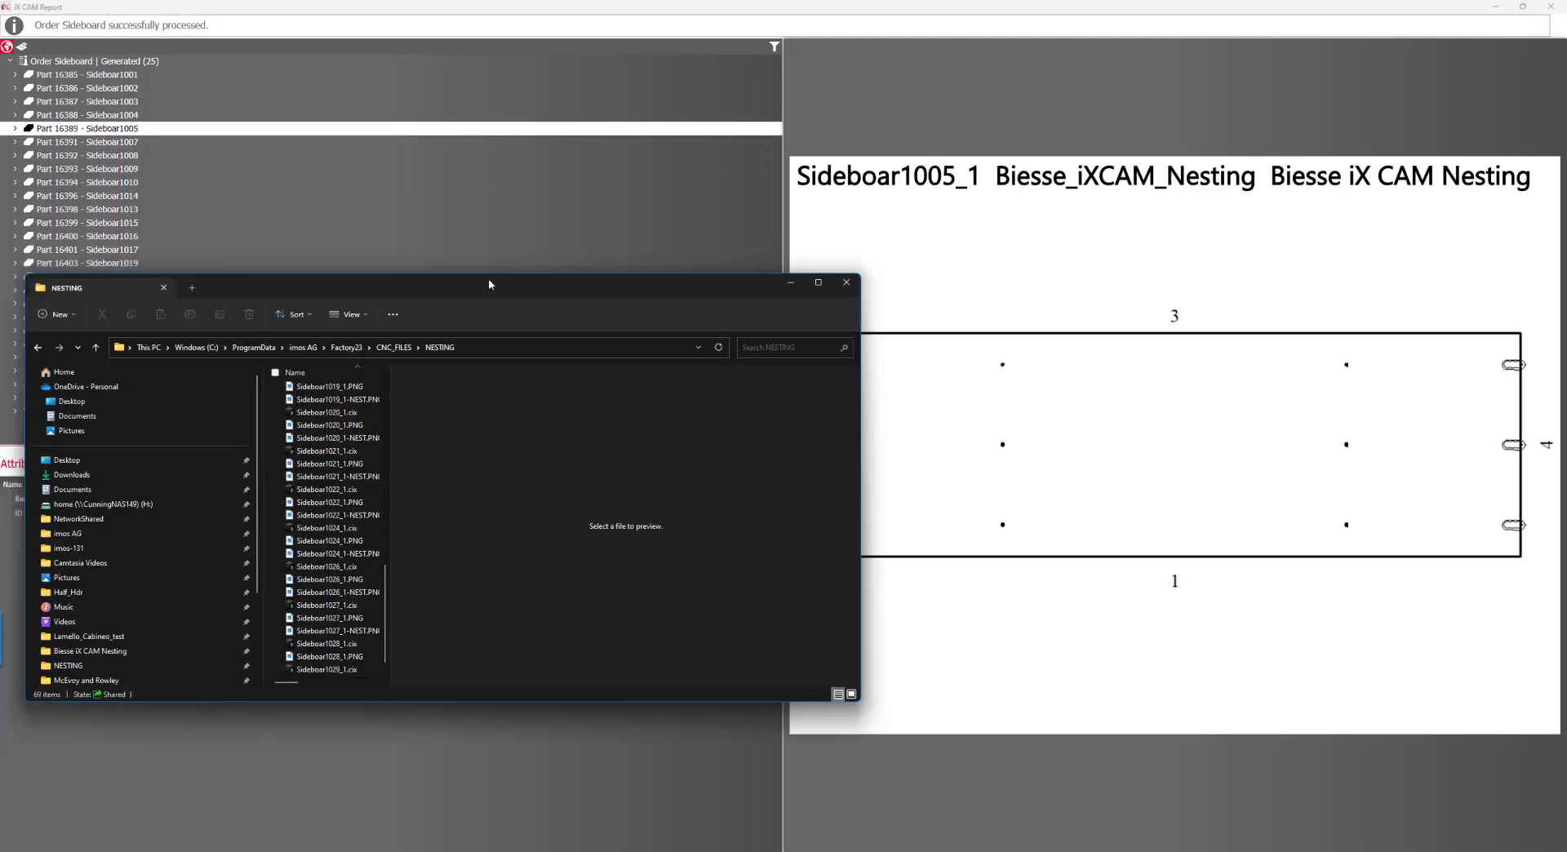
{"action": "left_click_drag", "start_coordinate": [434, 287], "coordinate": [655, 237]}
Maximize the NESTING folder, preview the Sideboar1008_1 and Sideboar1013_1 PNGs and .cix files, then close it.
{"action": "double_click", "coordinate": [652, 231]}
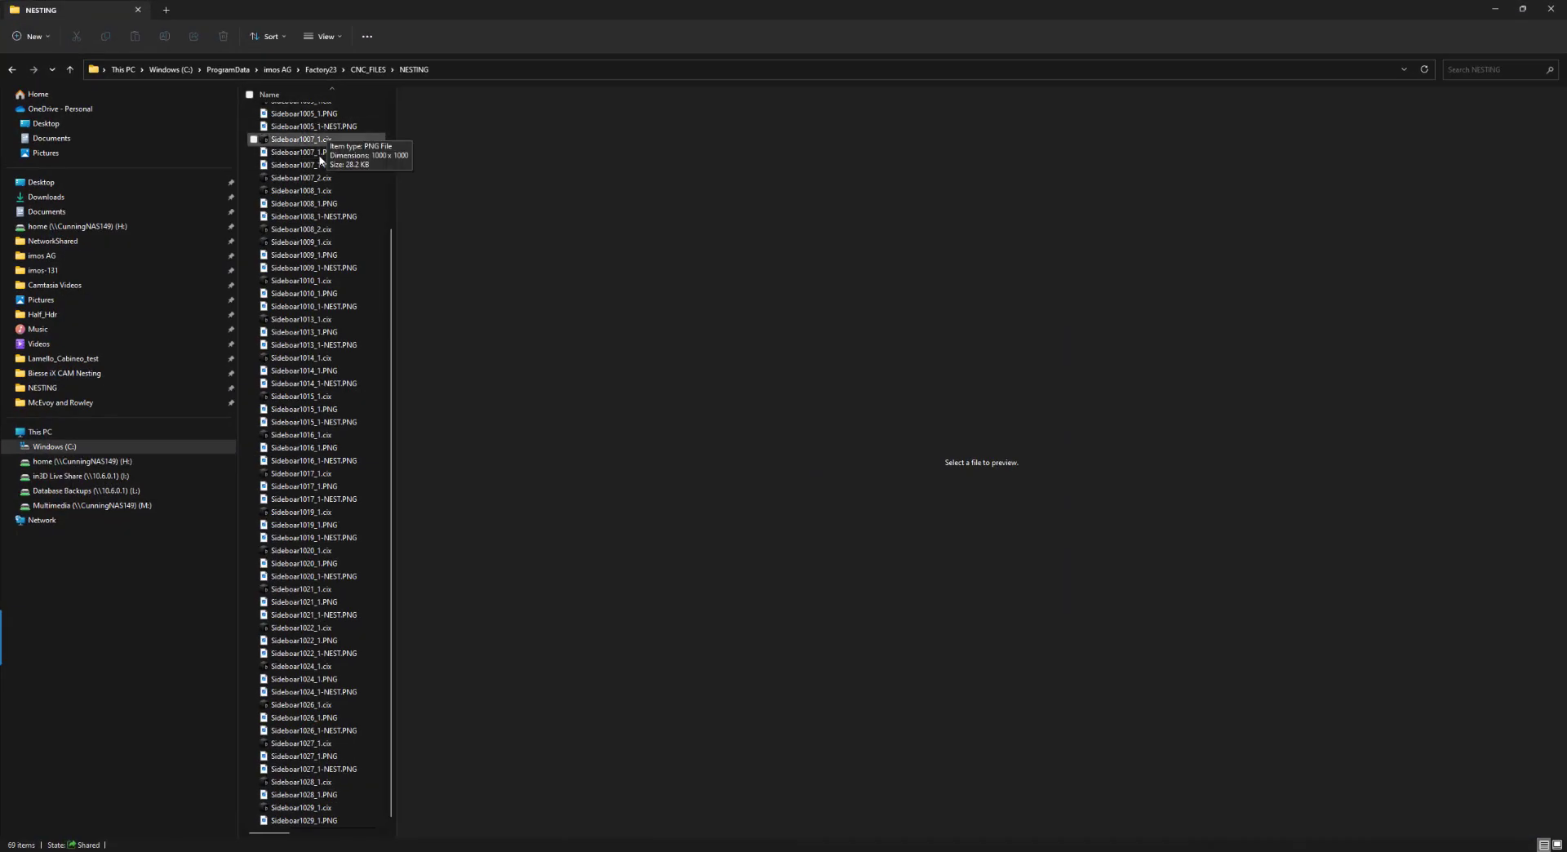
{"action": "left_click", "coordinate": [312, 212]}
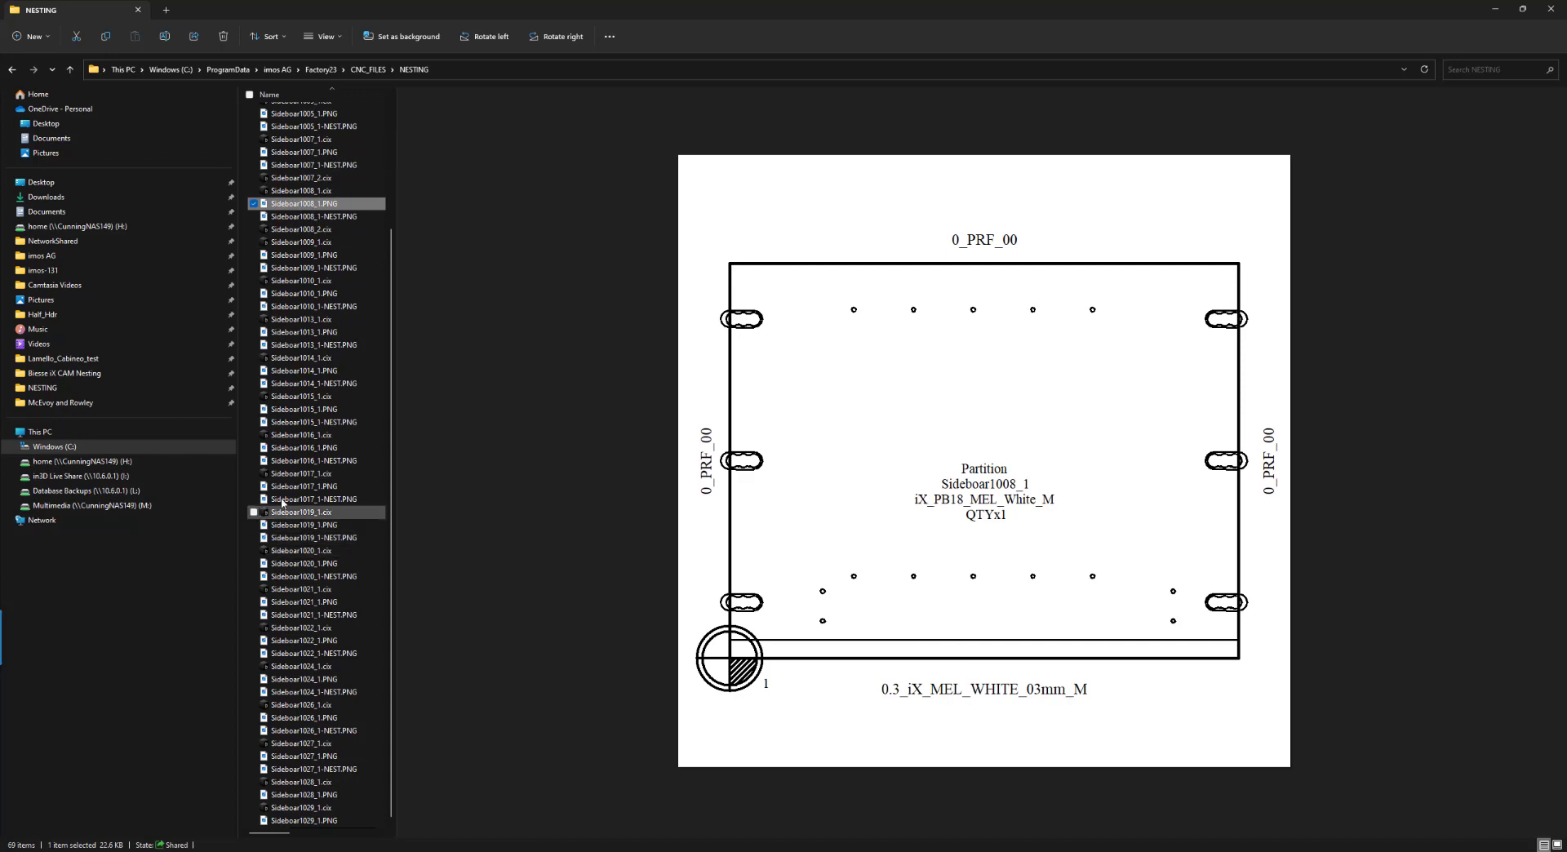
{"action": "left_click", "coordinate": [281, 333]}
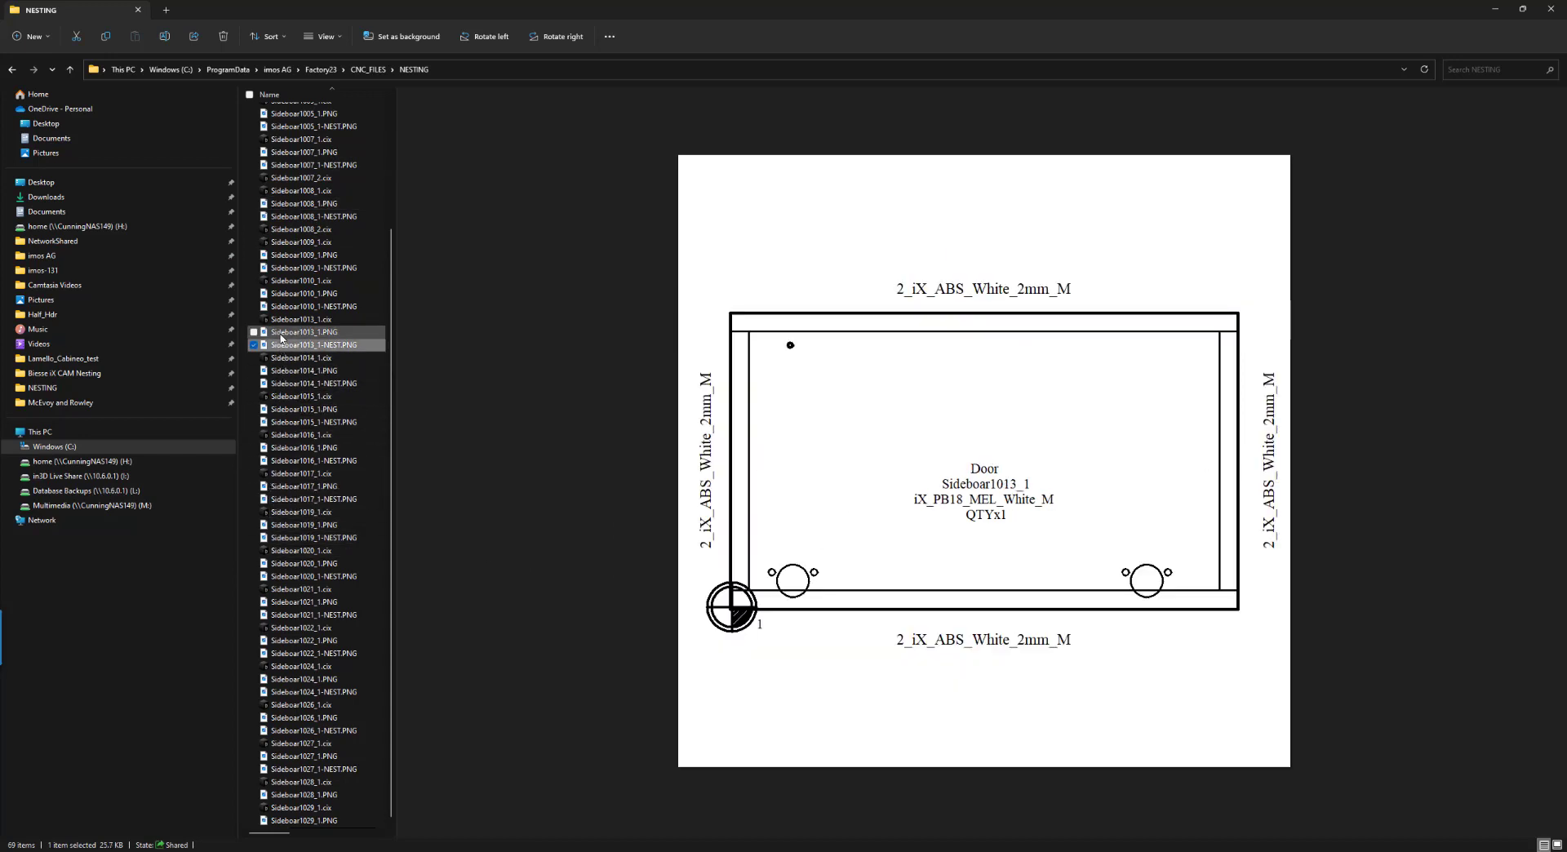
{"action": "left_click", "coordinate": [286, 344]}
{"action": "key", "text": "Down"}
{"action": "key", "text": "Down"}
{"action": "key", "text": "Down"}
{"action": "key", "text": "Down"}
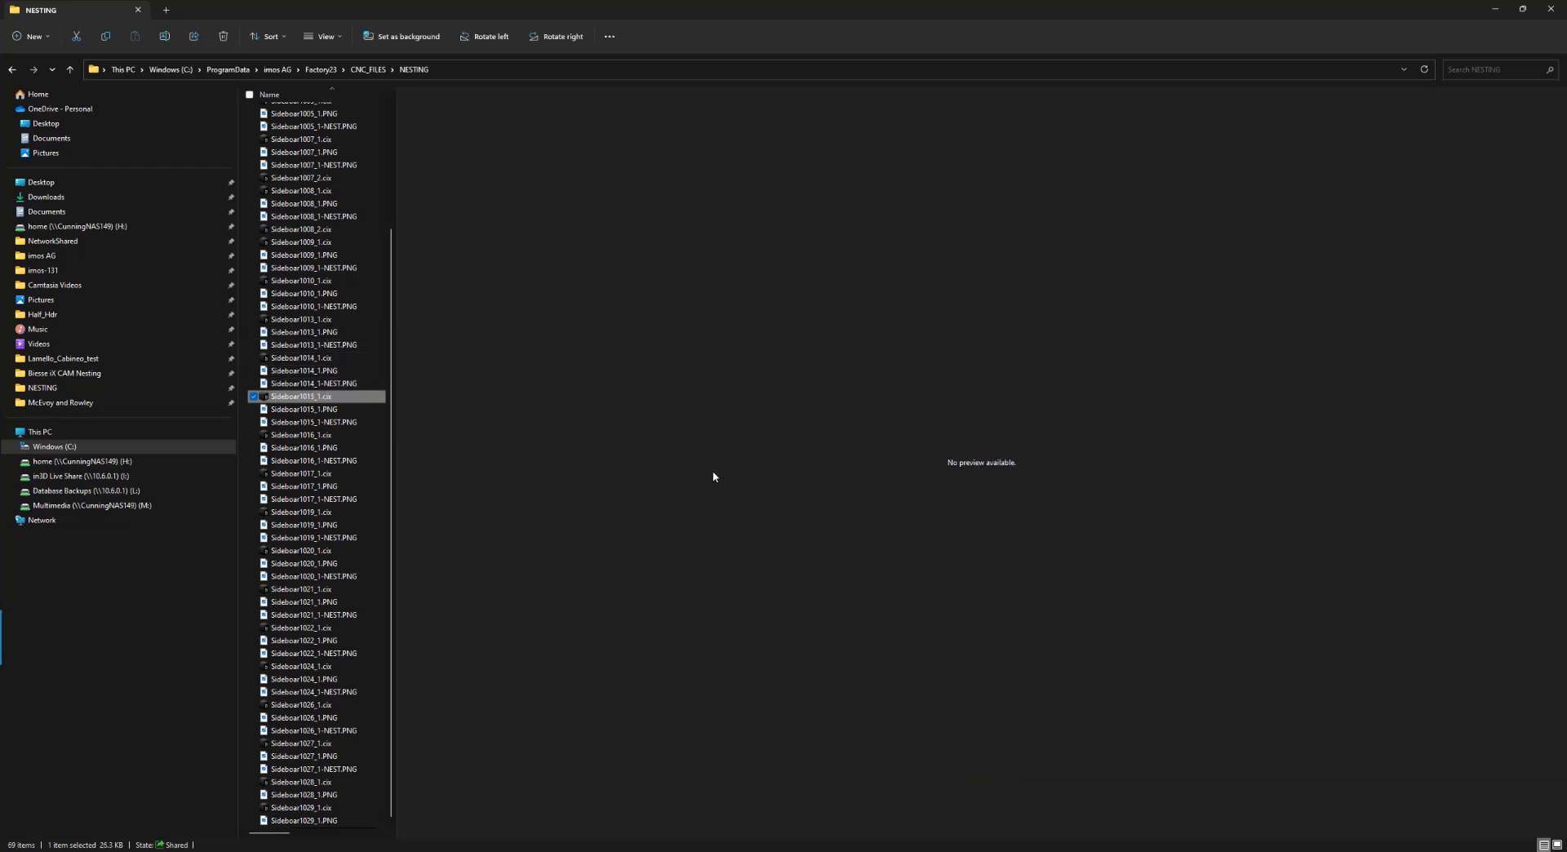
{"action": "key", "text": "Down"}
{"action": "key", "text": "Down"}
{"action": "key", "text": "Down"}
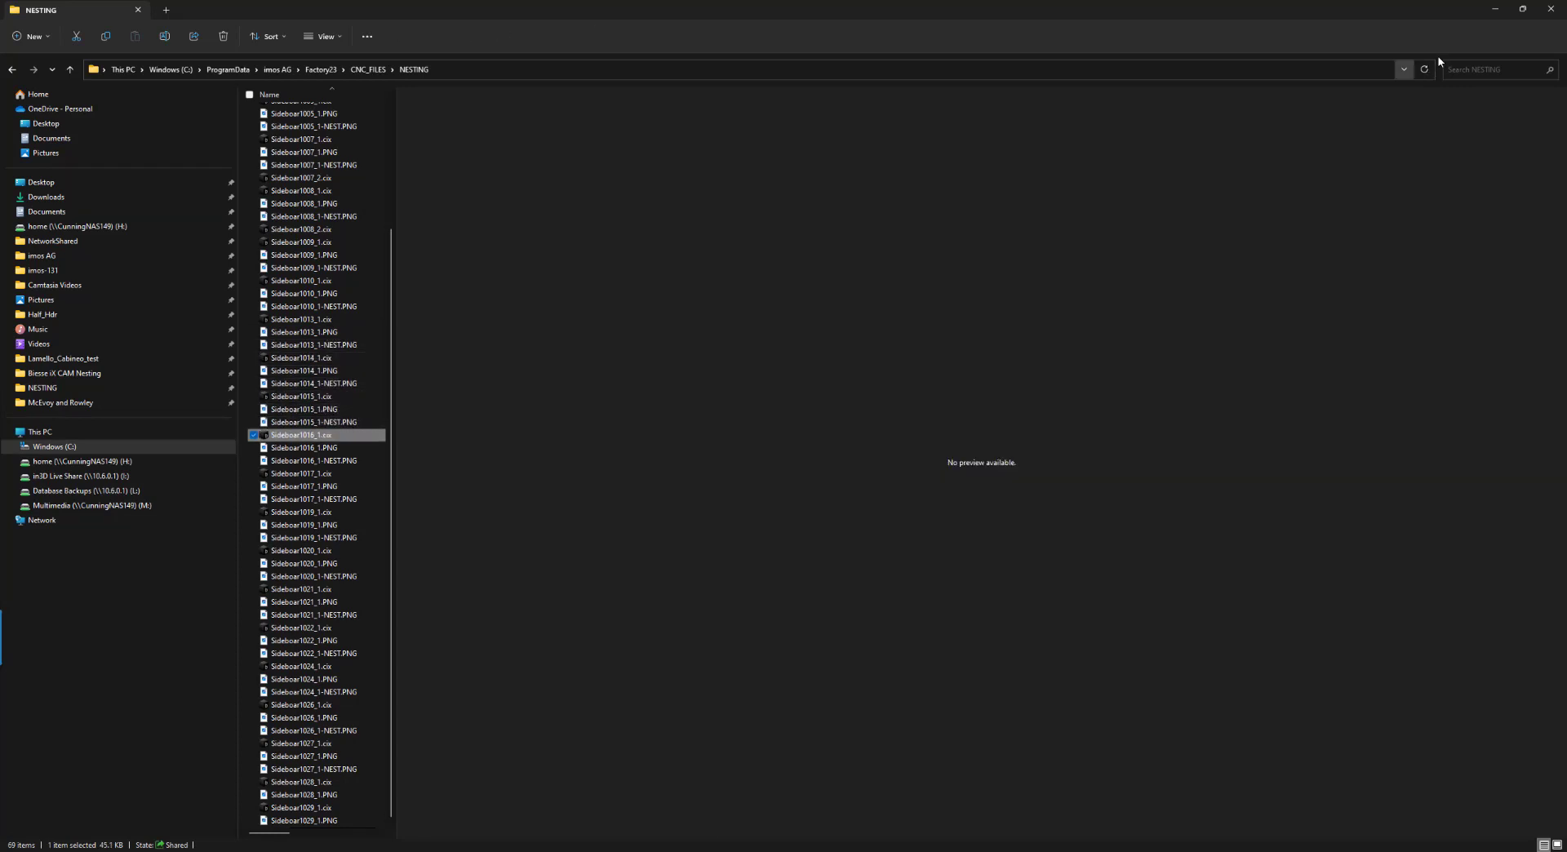
{"action": "left_click", "coordinate": [1494, 9]}
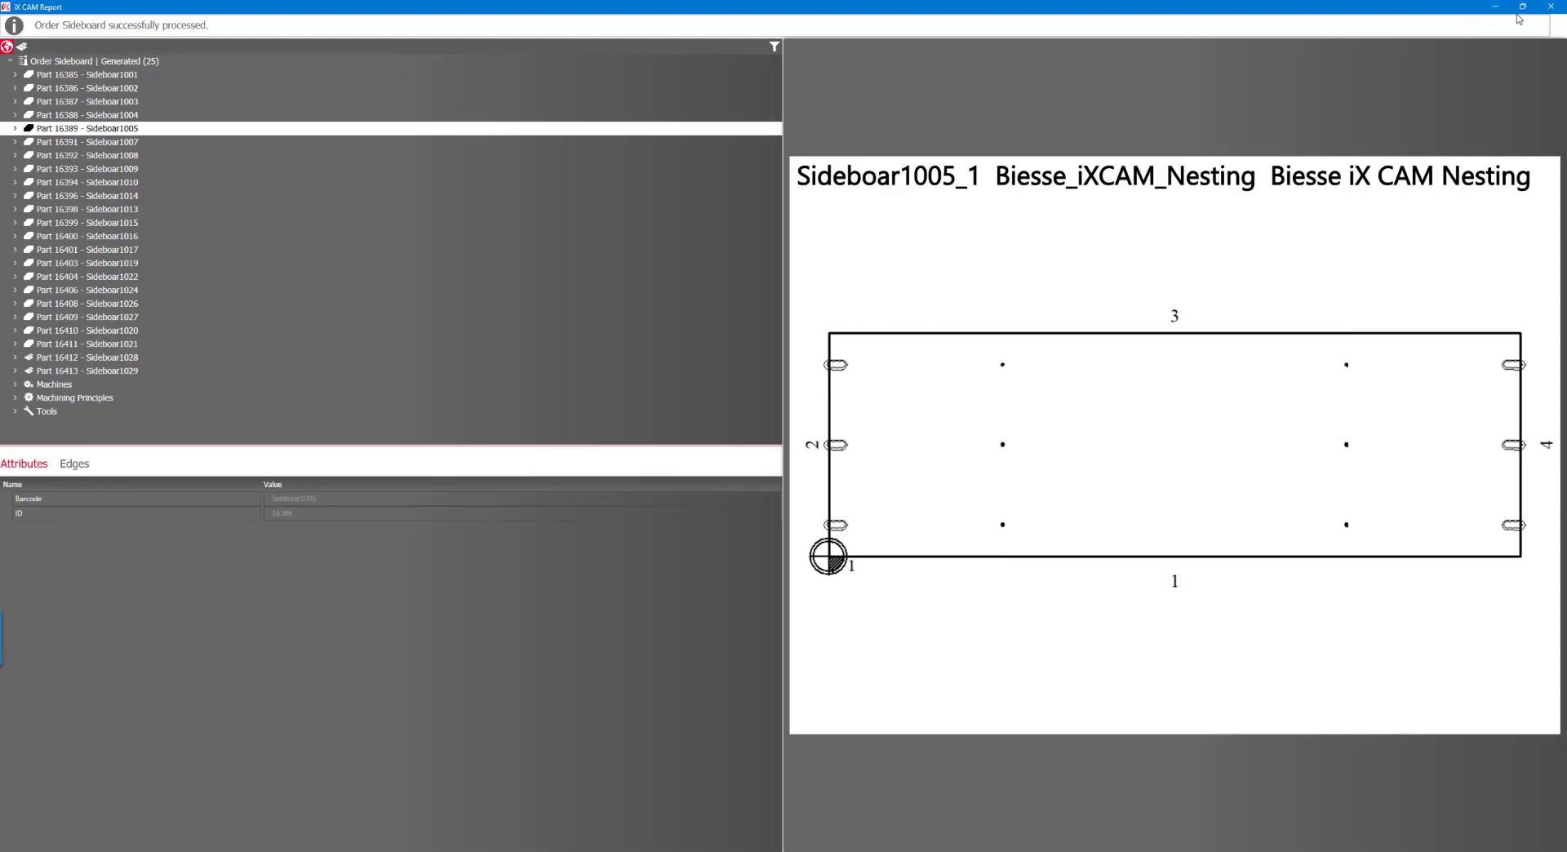
Close the iX CAM Report and show the sideboard panels in a zoomed, panned top view.
{"action": "left_click", "coordinate": [1548, 8]}
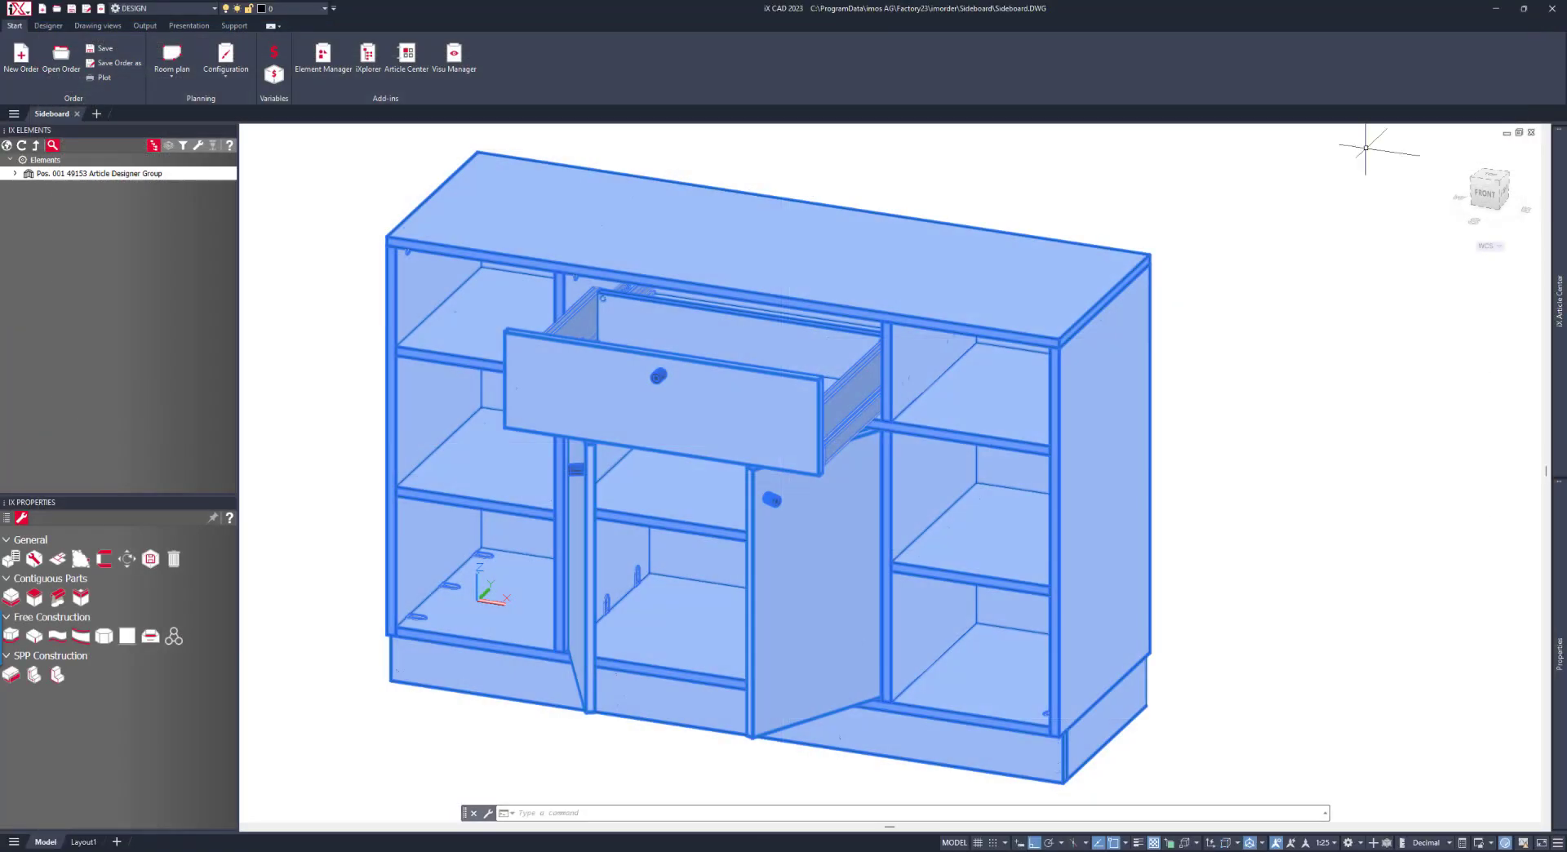
{"action": "left_click", "coordinate": [1497, 180]}
{"action": "scroll", "coordinate": [1061, 272], "scroll_direction": "up", "scroll_amount": 5}
{"action": "middle_click_drag", "start_coordinate": [1049, 273], "coordinate": [860, 378]}
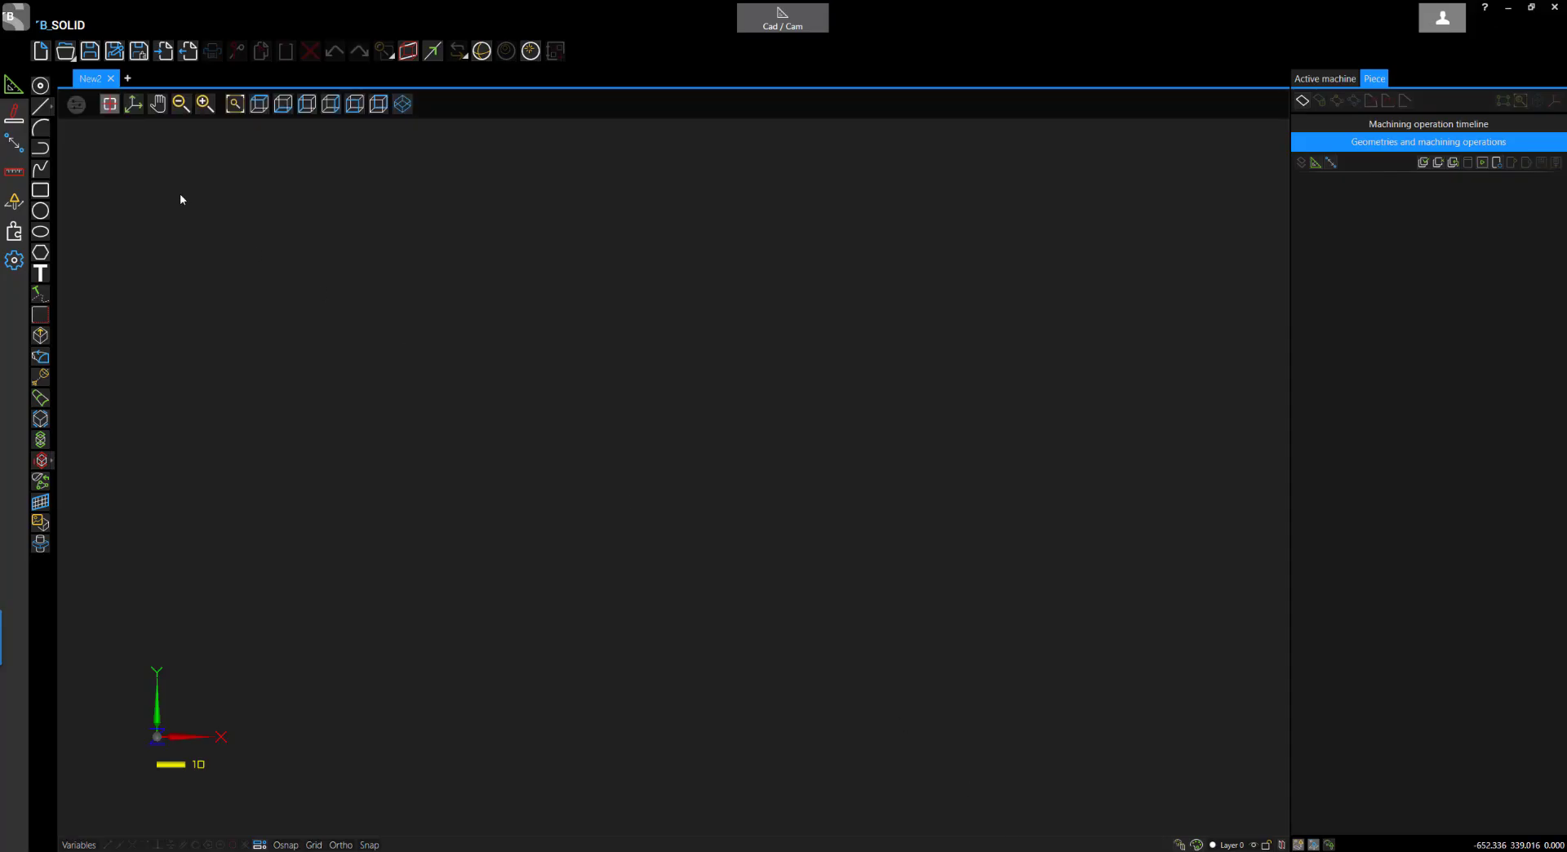
Import Sideboar1029_1.cix and view the nested 2440 × 1220 sheet in isometric.
{"action": "left_click", "coordinate": [162, 51]}
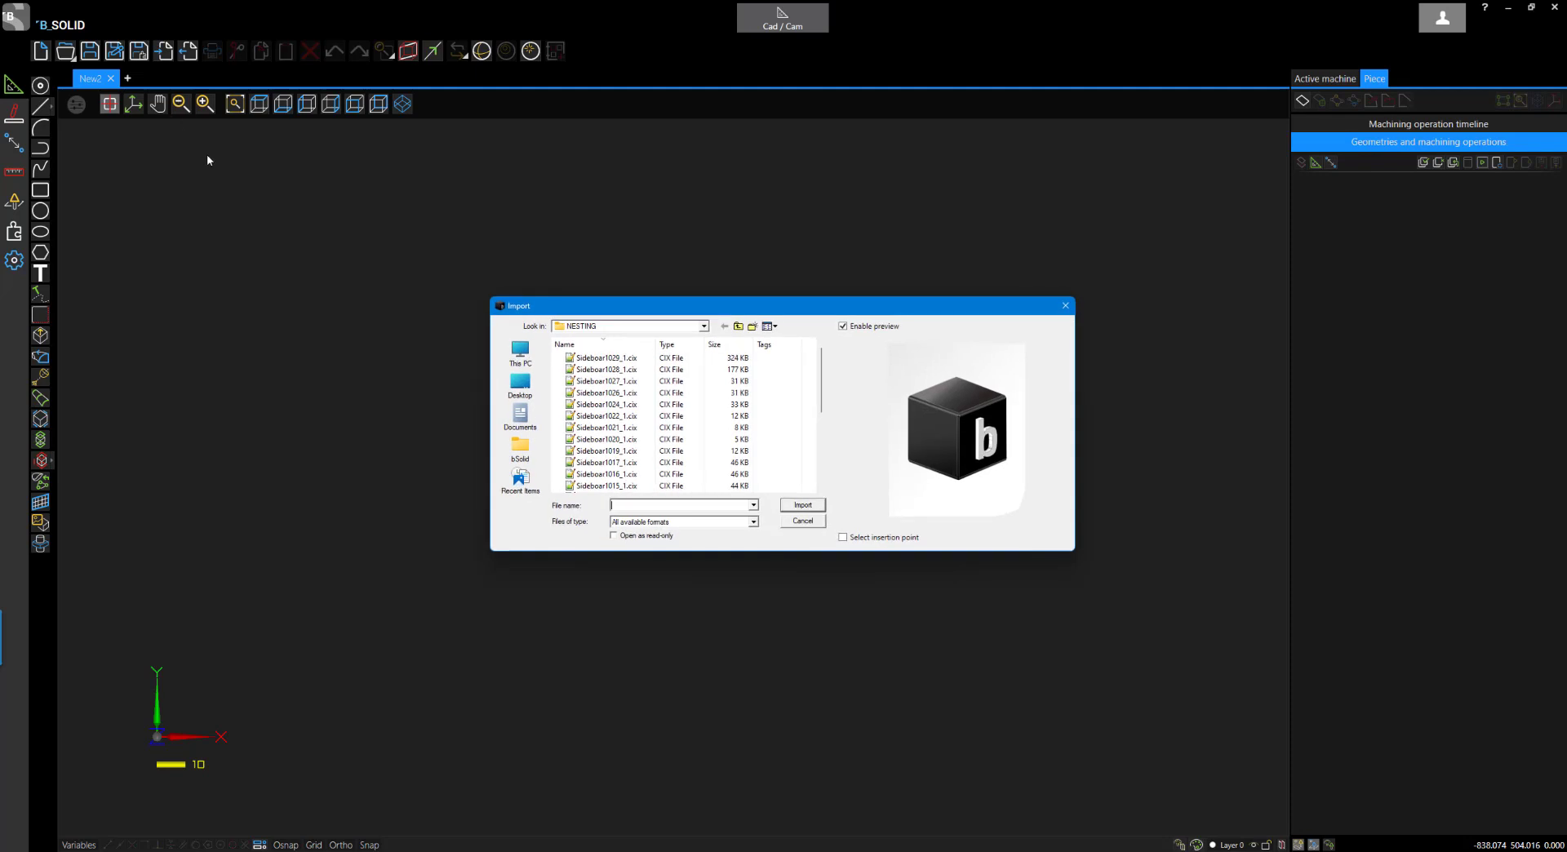
{"action": "left_click", "coordinate": [603, 359]}
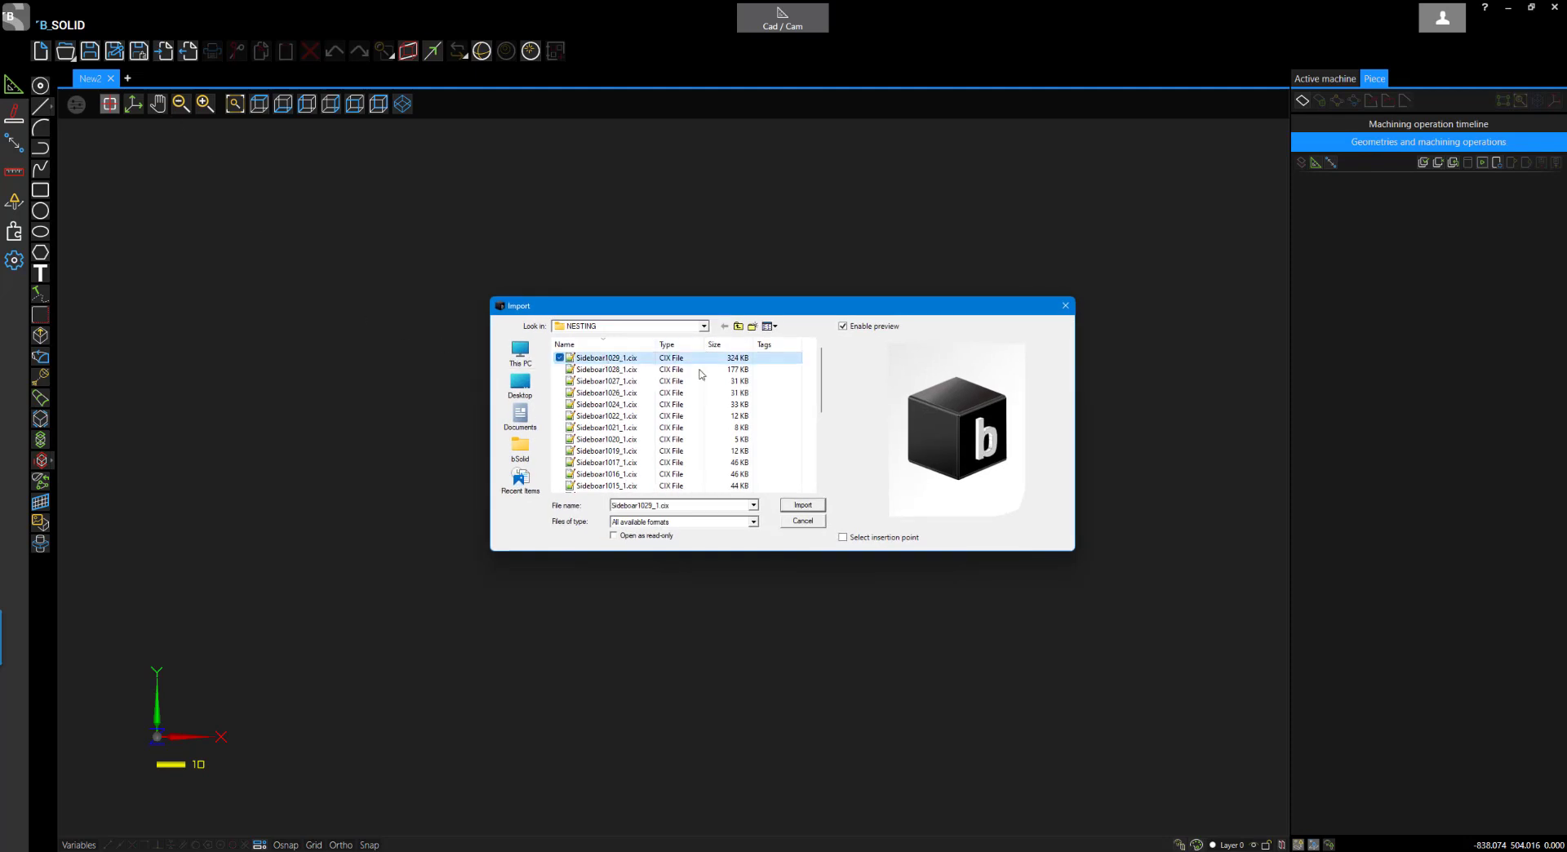
{"action": "left_click", "coordinate": [802, 508]}
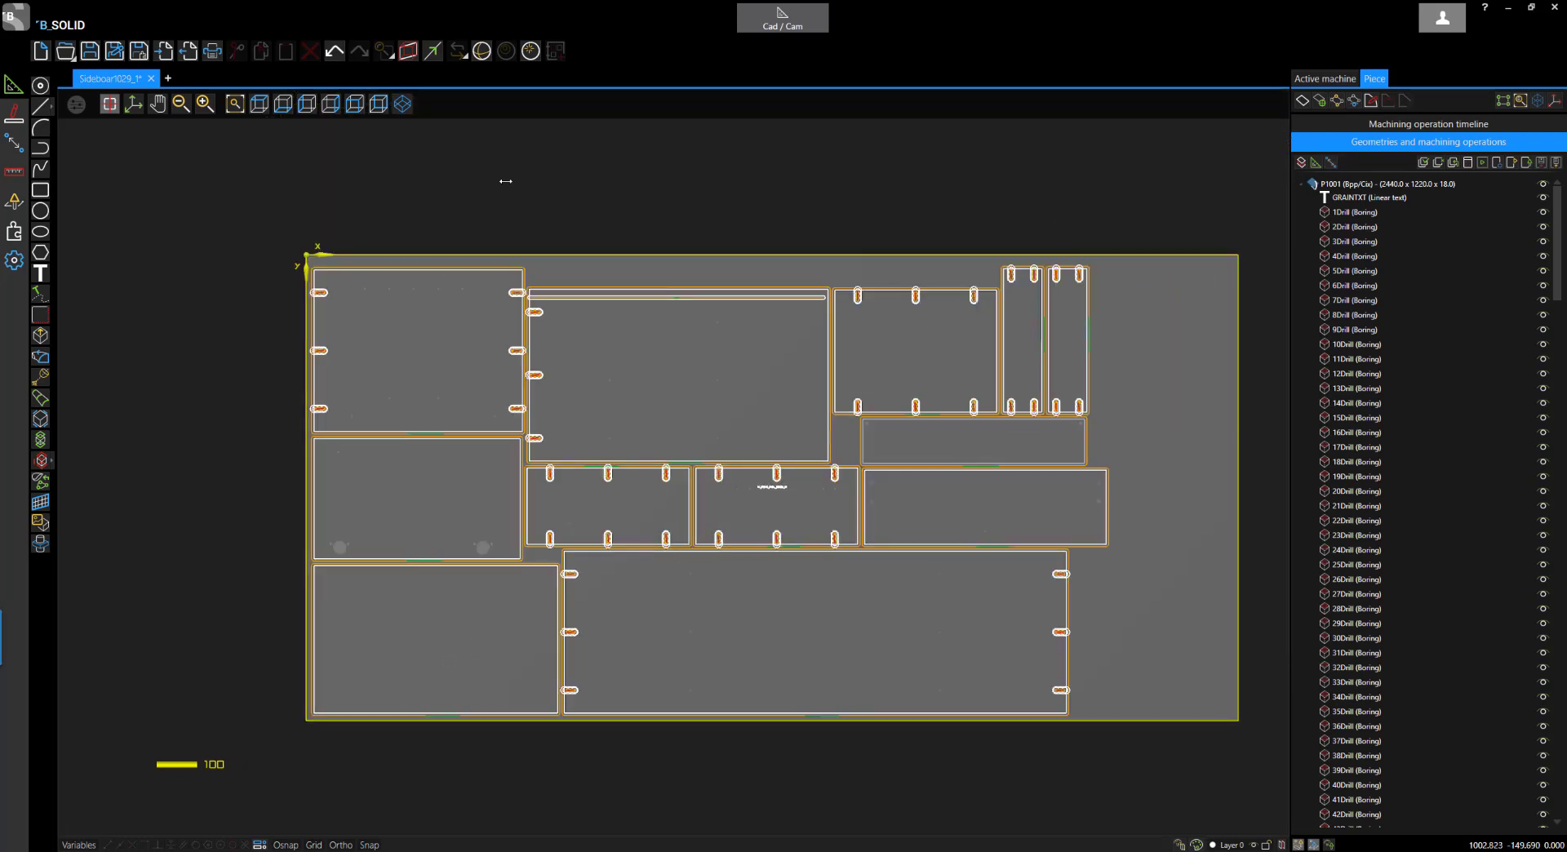
{"action": "left_click", "coordinate": [402, 104]}
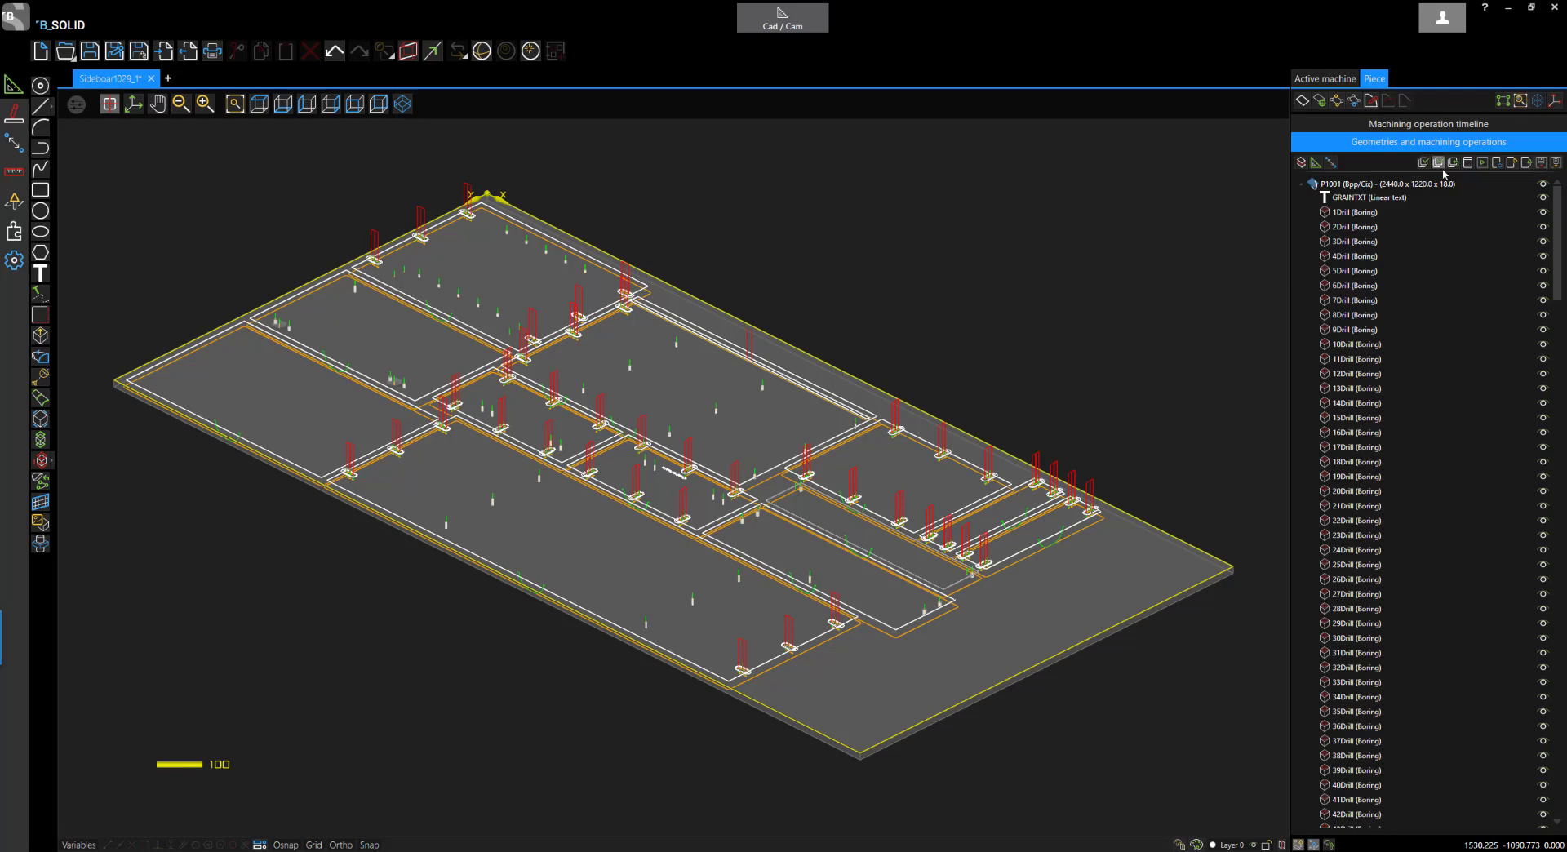